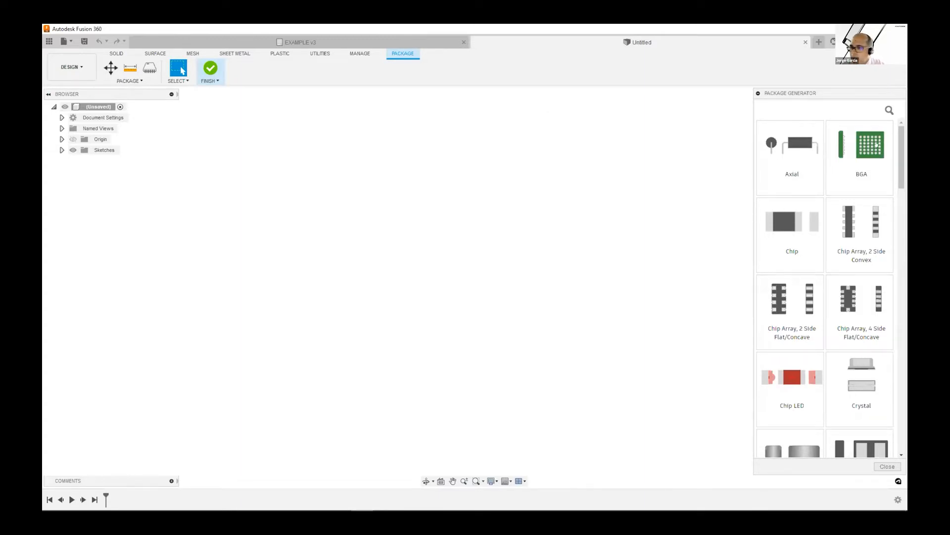
# Look through the component package types offered by the Package Generator, from Axial to the SOD packages
pyautogui.scroll(-10, 873, 220)
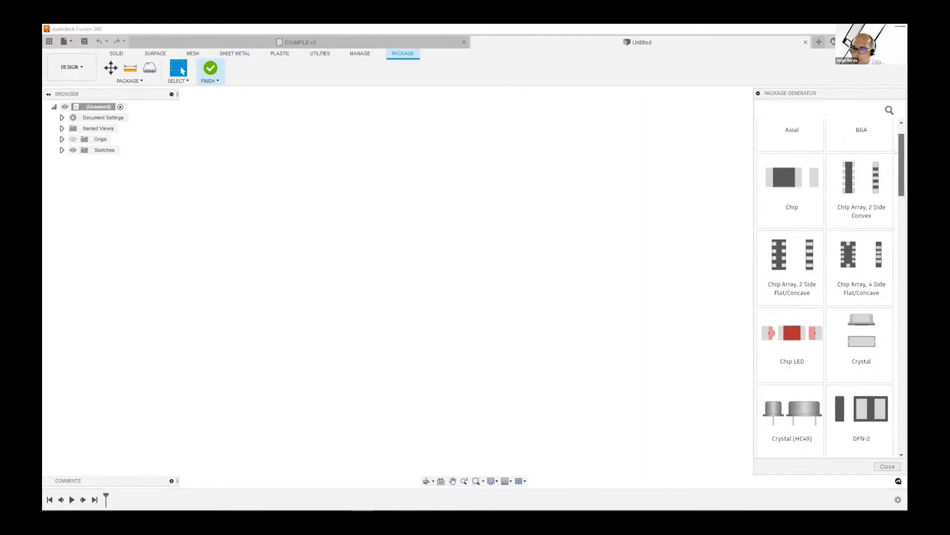
pyautogui.scroll(-10, 873, 221)
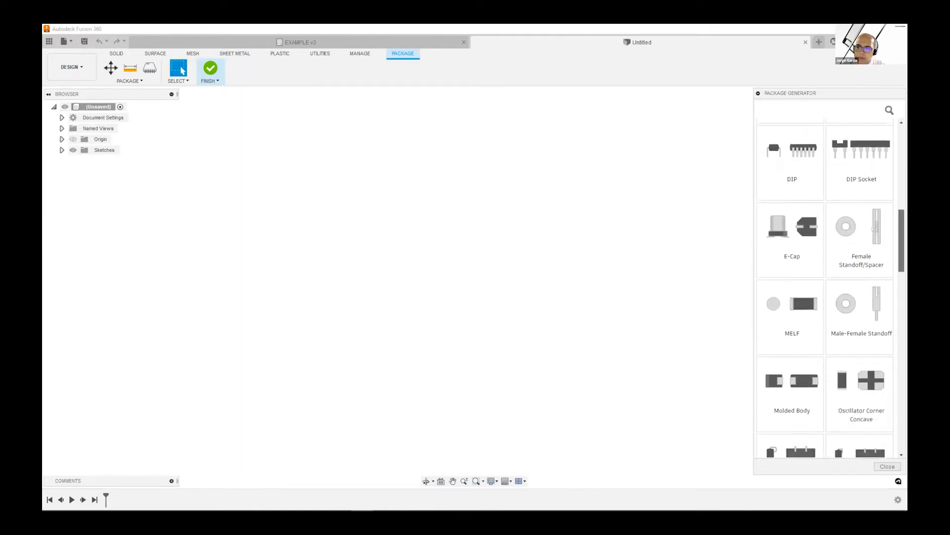
pyautogui.scroll(-10, 860, 265)
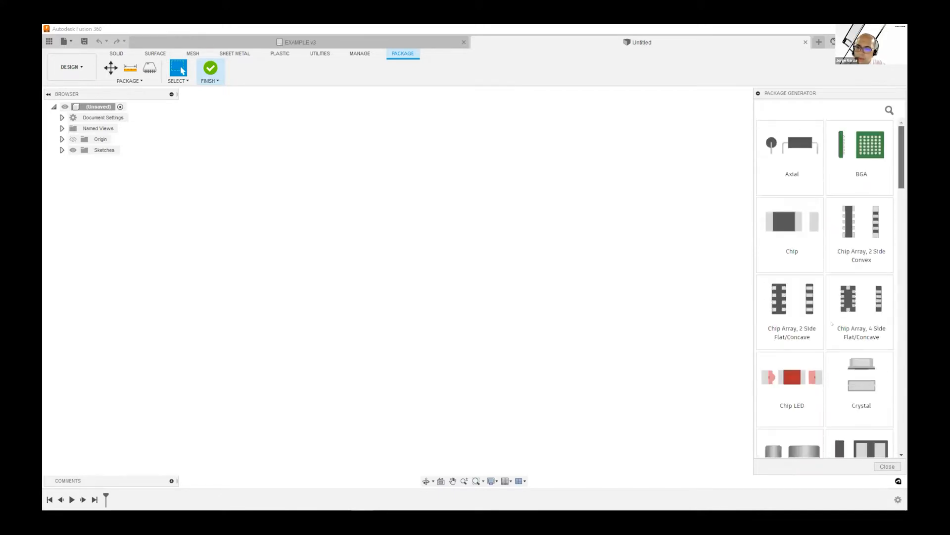
pyautogui.scroll(-10, 832, 324)
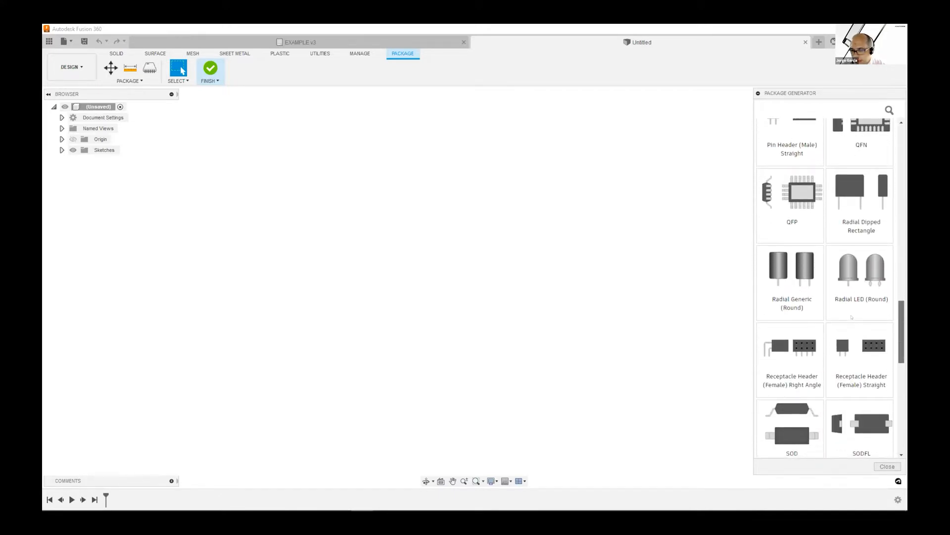
pyautogui.scroll(-10, 852, 318)
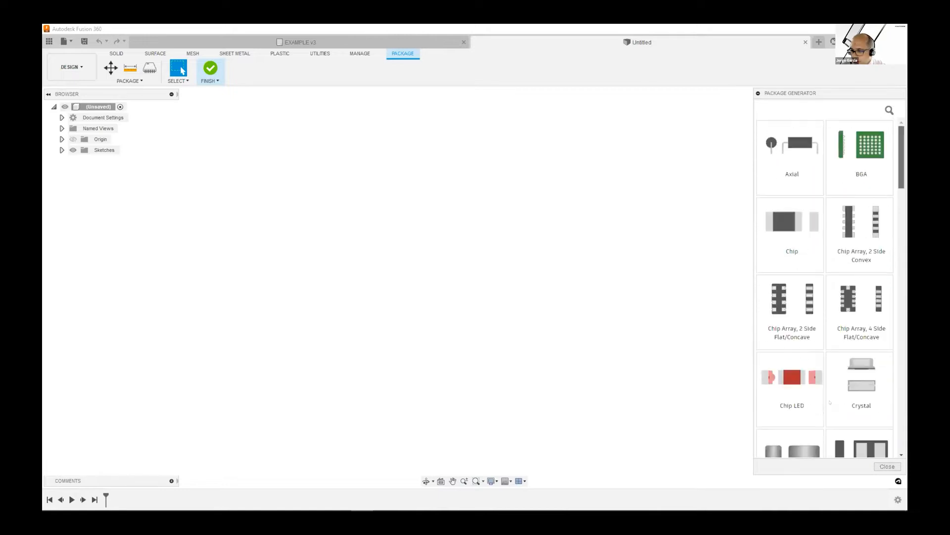
pyautogui.scroll(20, 850, 372)
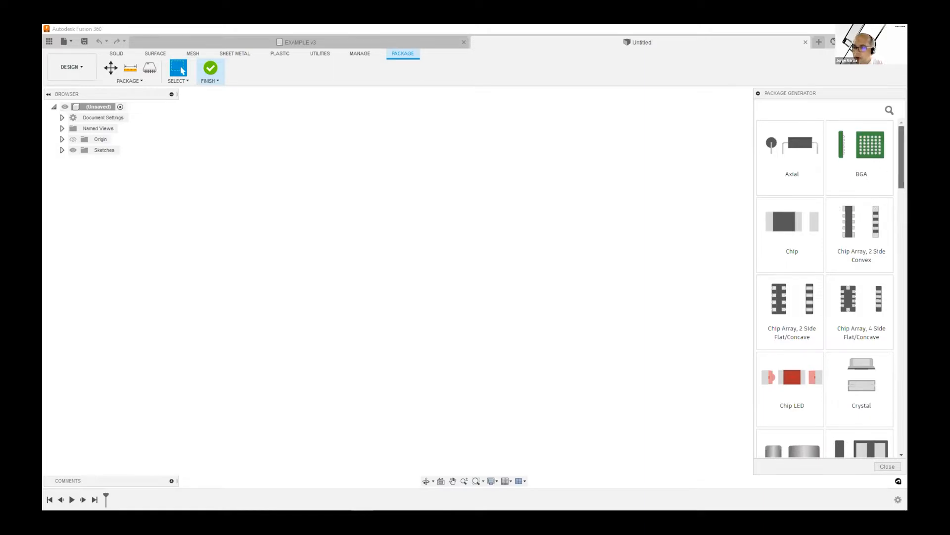
pyautogui.scroll(-5, 889, 207)
pyautogui.scroll(-1, 889, 206)
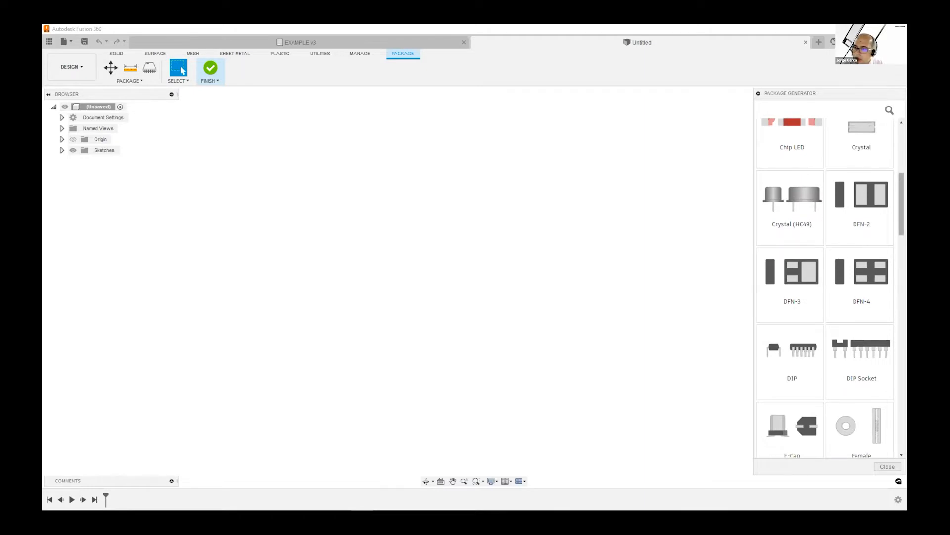
pyautogui.scroll(6, 890, 122)
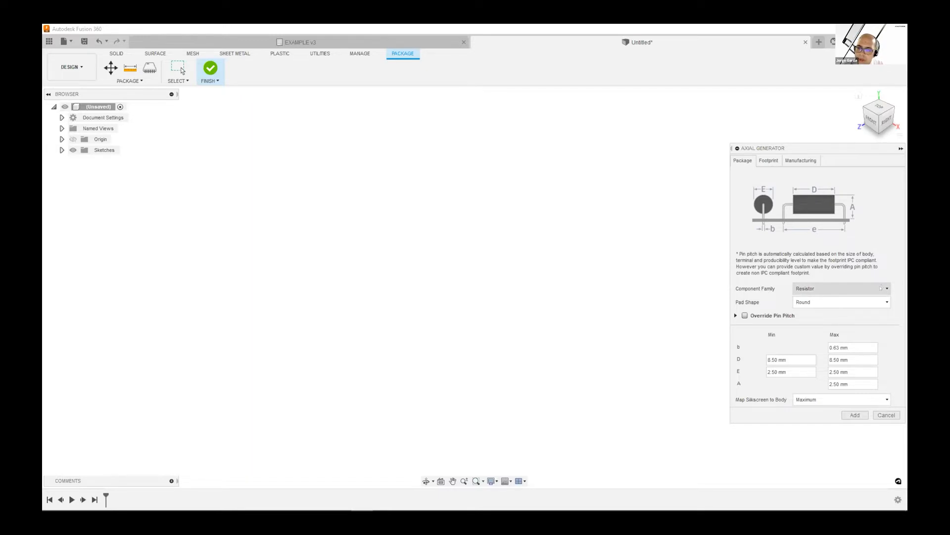
# Generate an Axial package with the Polarized Capacitor component family and add its 3D model to the design
pyautogui.click(836, 293)
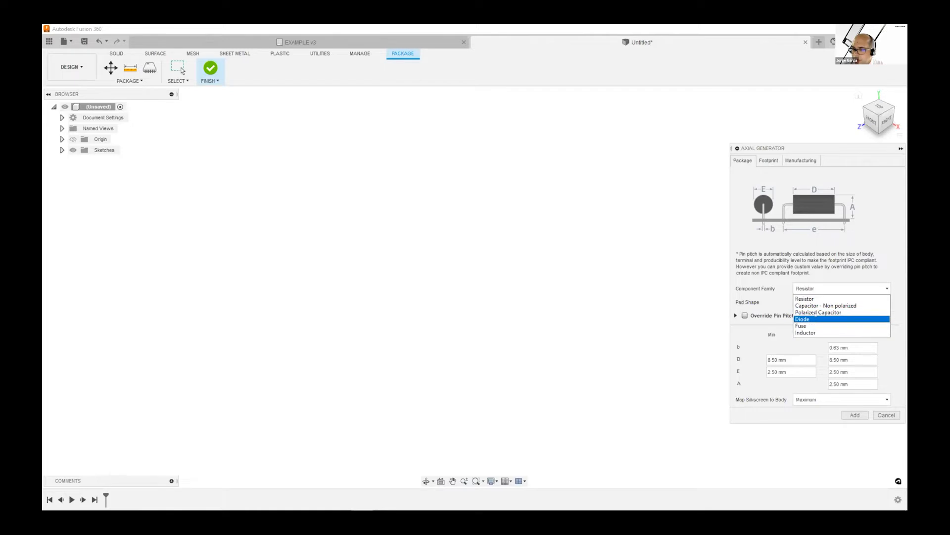
pyautogui.click(817, 312)
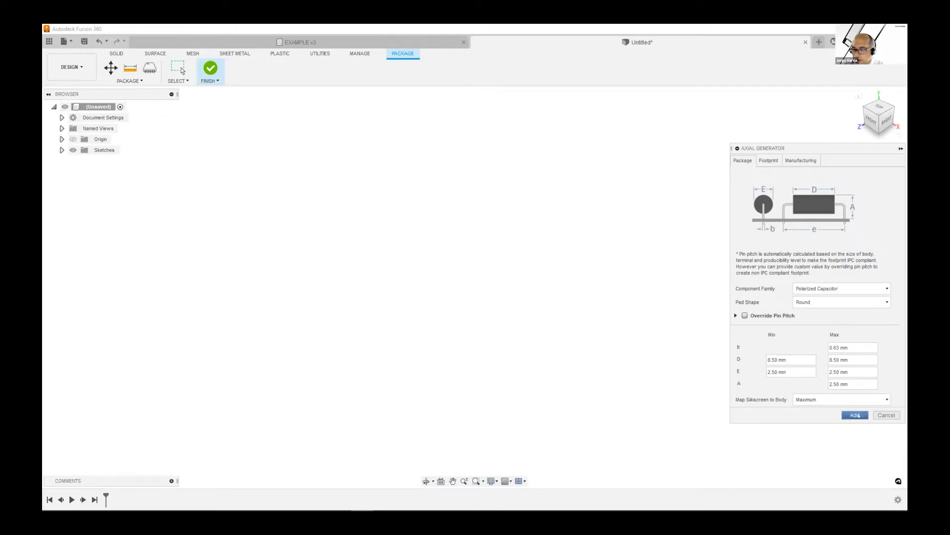
pyautogui.click(858, 415)
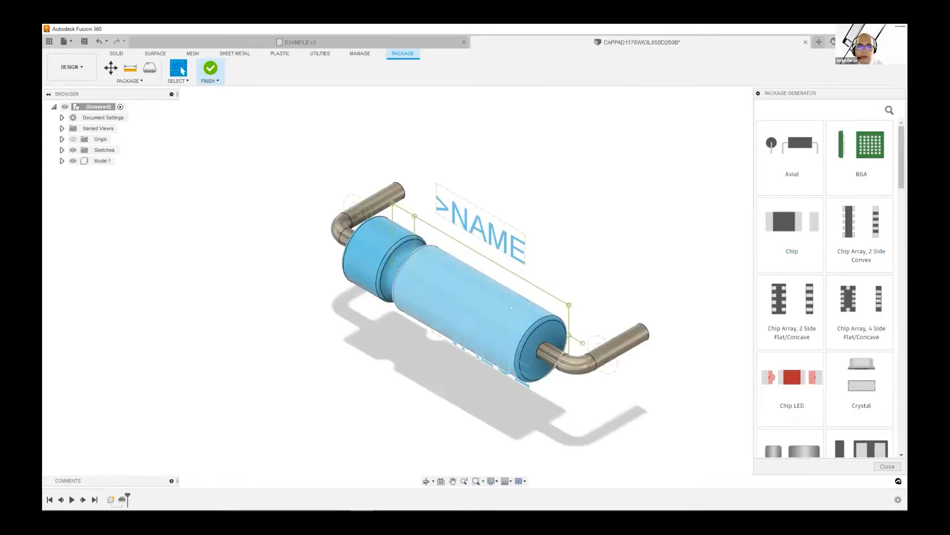
pyautogui.moveTo(521, 317)
pyautogui.keyDown('shift'); pyautogui.mouseDown(button='middle')
pyautogui.moveTo(467, 317)
pyautogui.moveTo(450, 287)
pyautogui.moveTo(402, 269)
pyautogui.moveTo(544, 308)
pyautogui.moveTo(530, 318)
pyautogui.mouseUp(button='middle'); pyautogui.keyUp('shift')
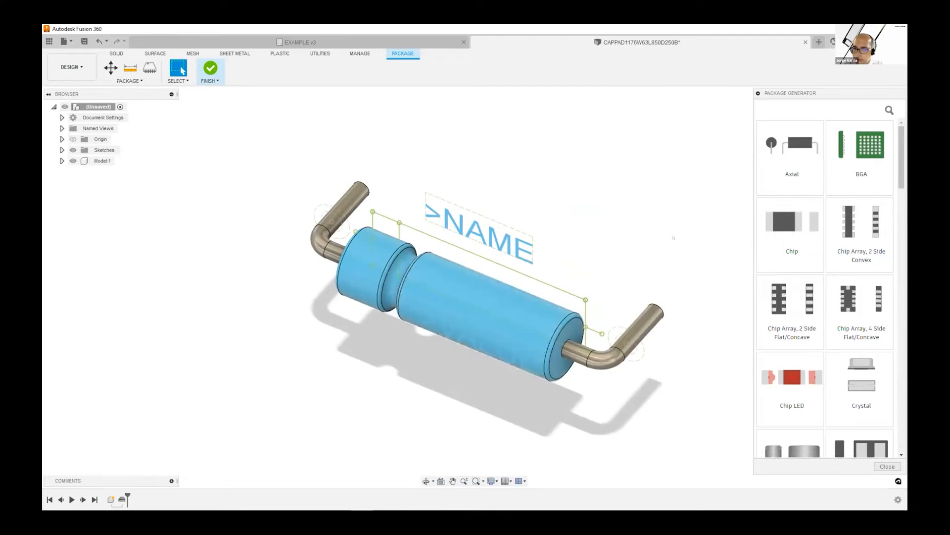
# Reopen the Axial generator, set the component family to Fuse and update the model
pyautogui.click(790, 143)
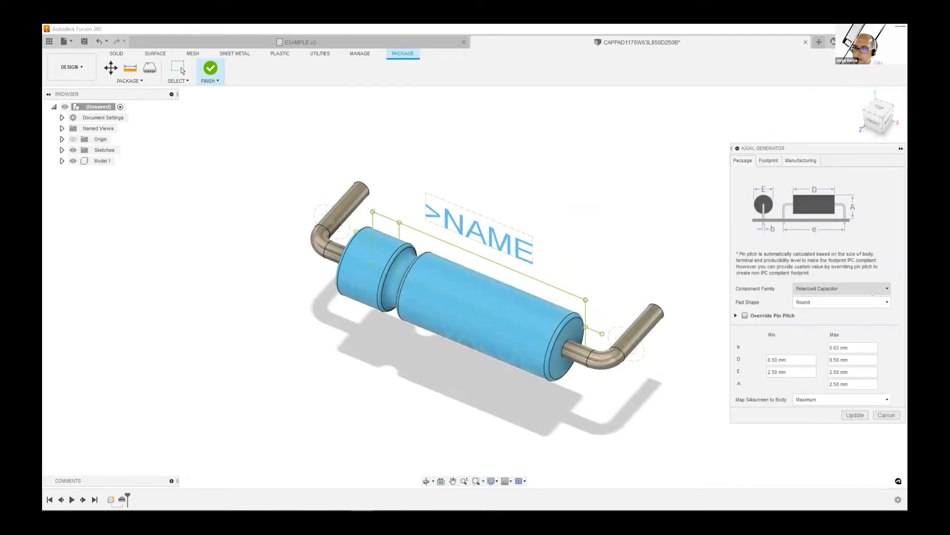
pyautogui.click(842, 289)
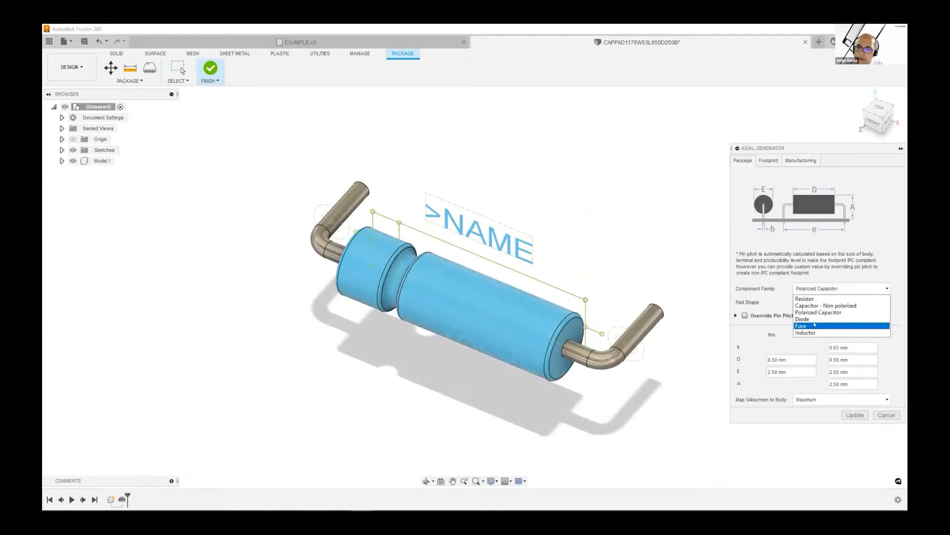
pyautogui.click(815, 325)
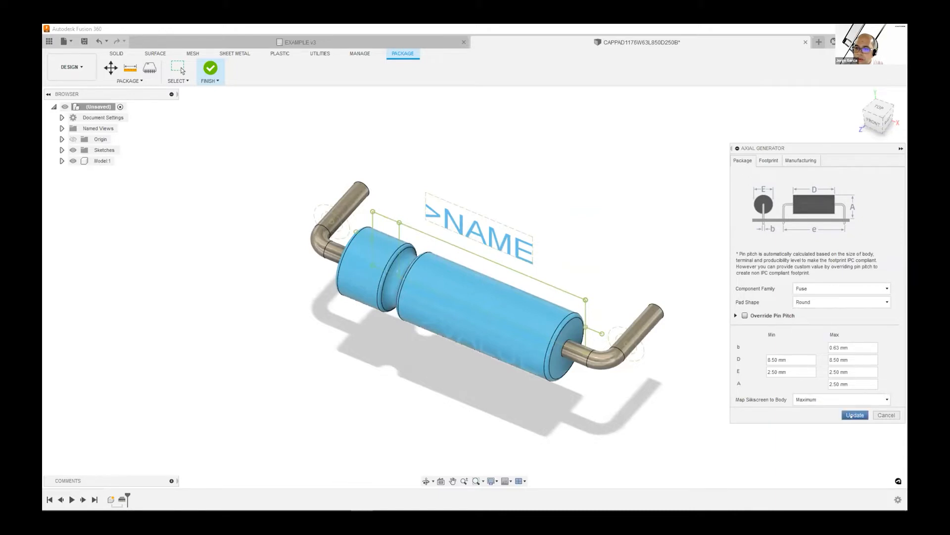
pyautogui.click(851, 416)
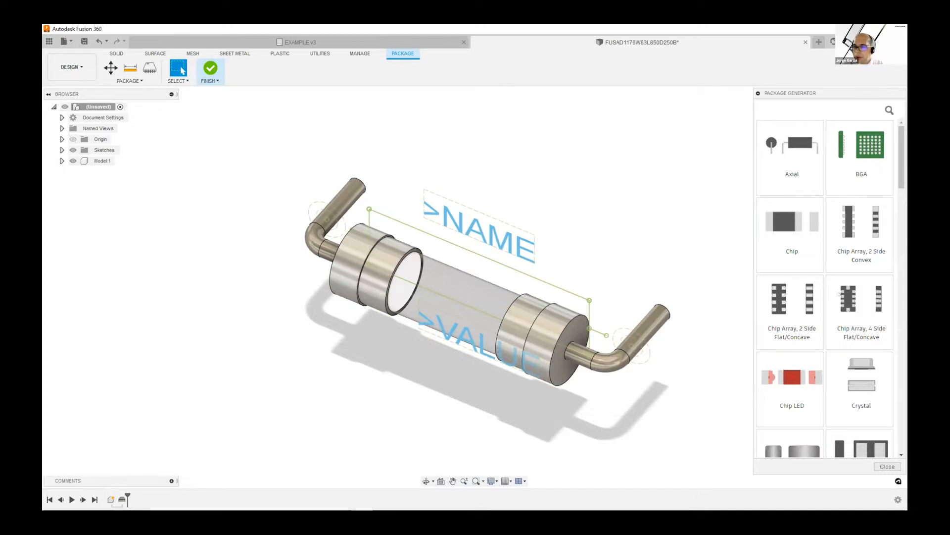
# Change the axial package's component family to Diode and update the model
pyautogui.click(839, 287)
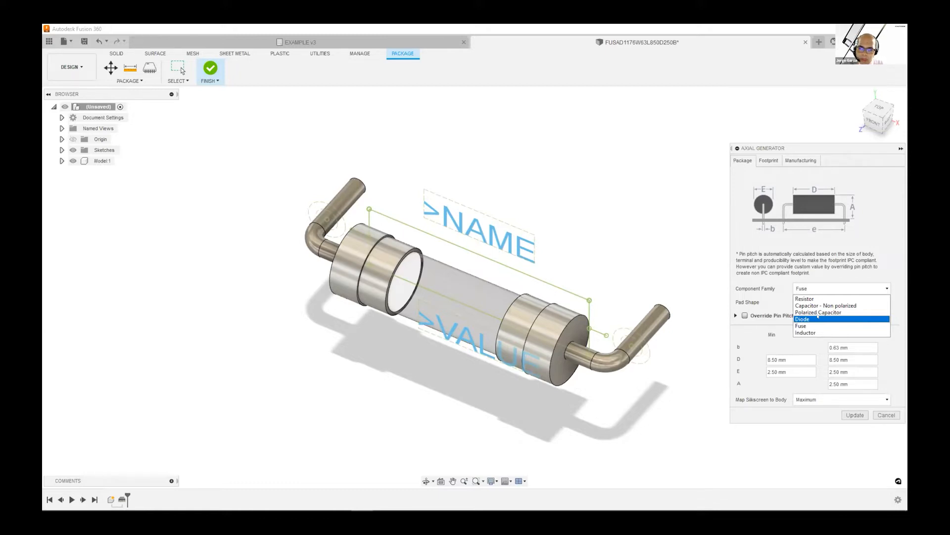
pyautogui.click(817, 319)
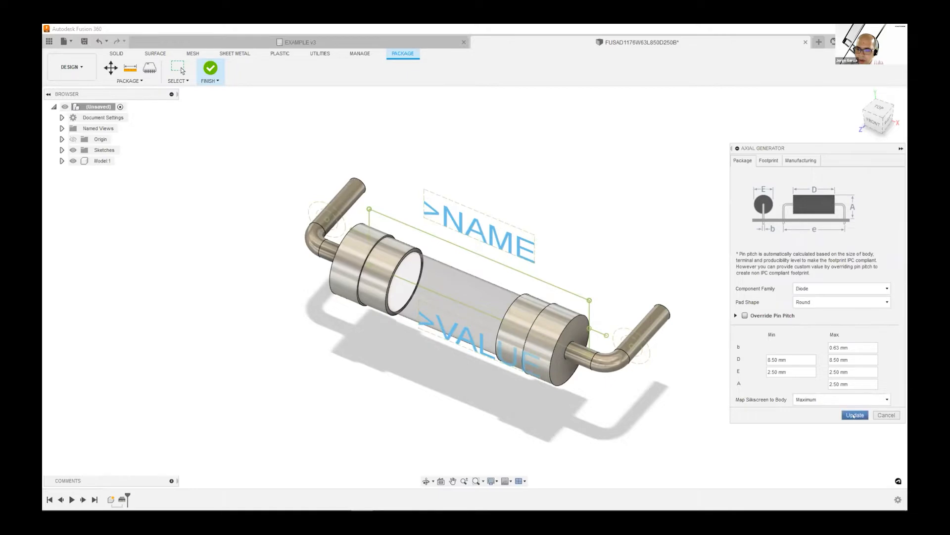
pyautogui.click(854, 414)
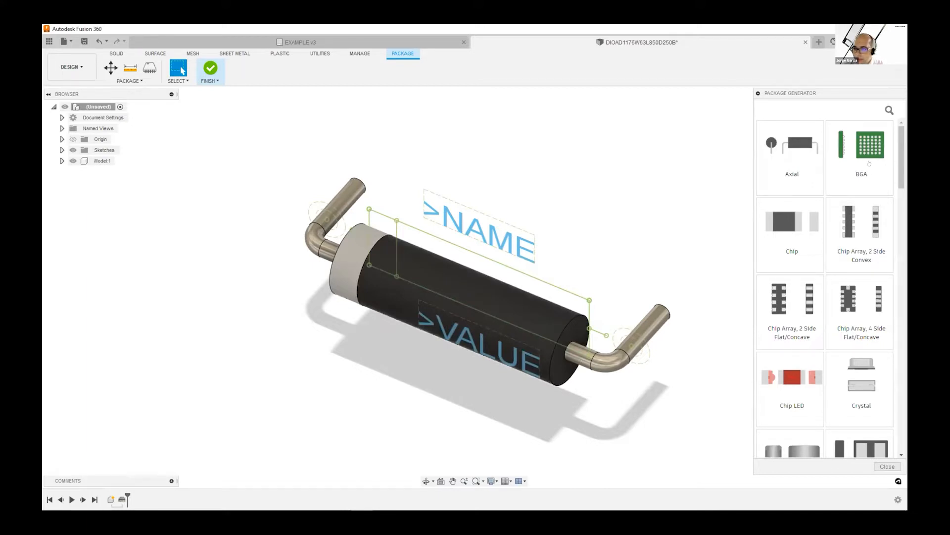
# Replace the axial model with a Radial Generic (Round) package using the Polarized Capacitor family and a Blue body
pyautogui.moveTo(902, 142); pyautogui.dragTo(847, 316)
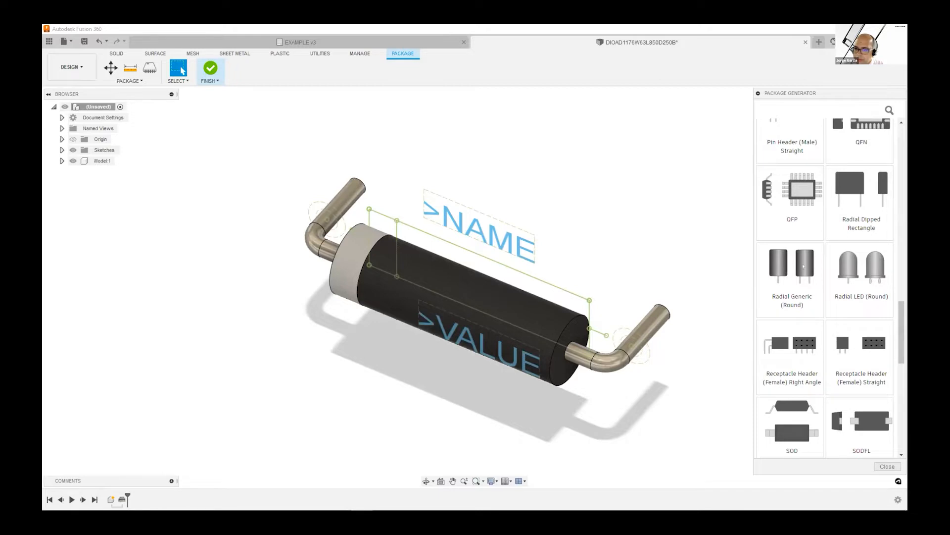
pyautogui.click(880, 252)
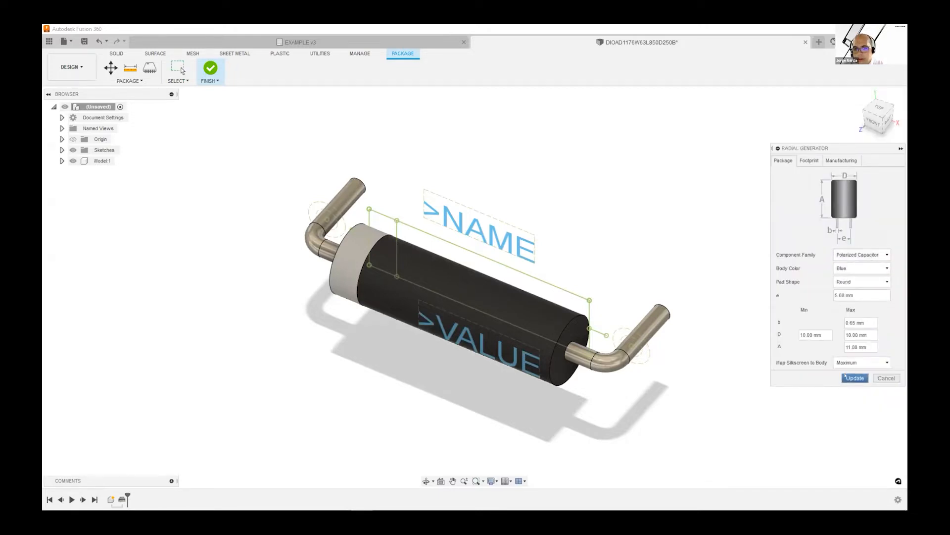
pyautogui.click(847, 377)
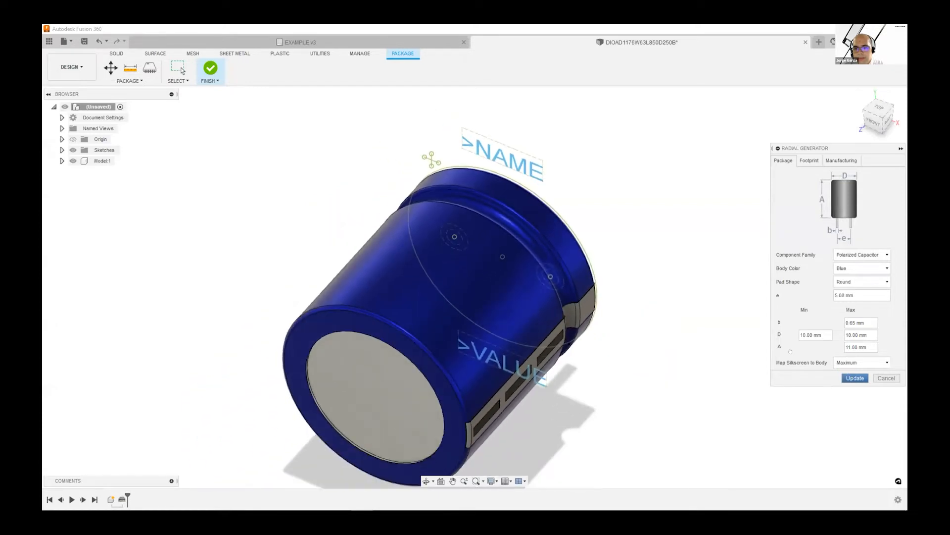
pyautogui.keyDown('shift'); pyautogui.moveTo(596, 290); pyautogui.dragTo(600, 250, button='middle'); pyautogui.keyUp('shift')
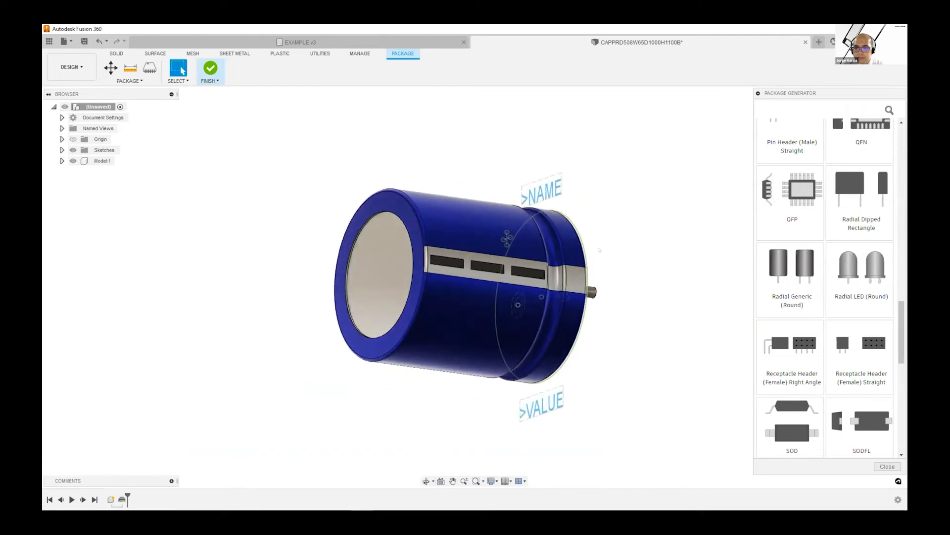
# Change the radial package's component family to Polarized Inductor, update the model and inspect it from several sides
pyautogui.click(783, 275)
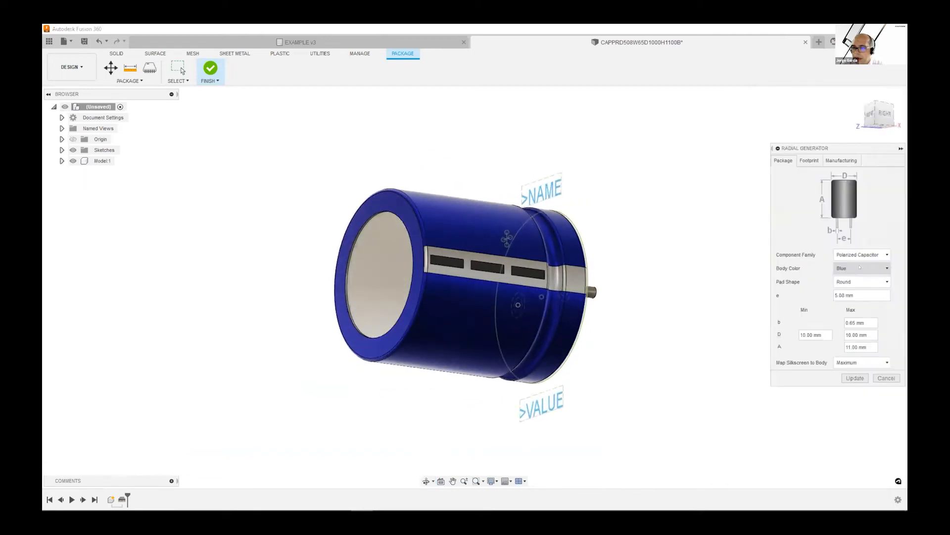
pyautogui.click(860, 267)
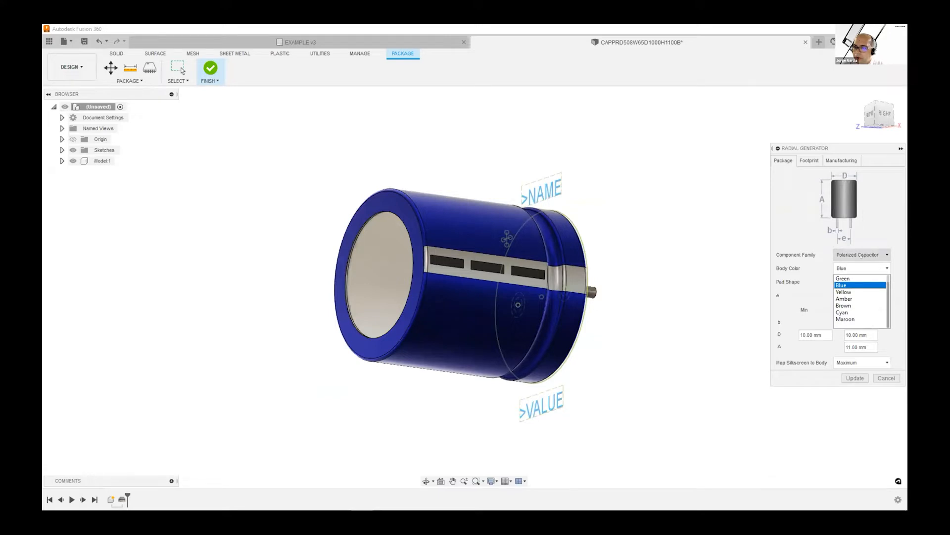
pyautogui.click(860, 254)
pyautogui.scroll(-2, 879, 272)
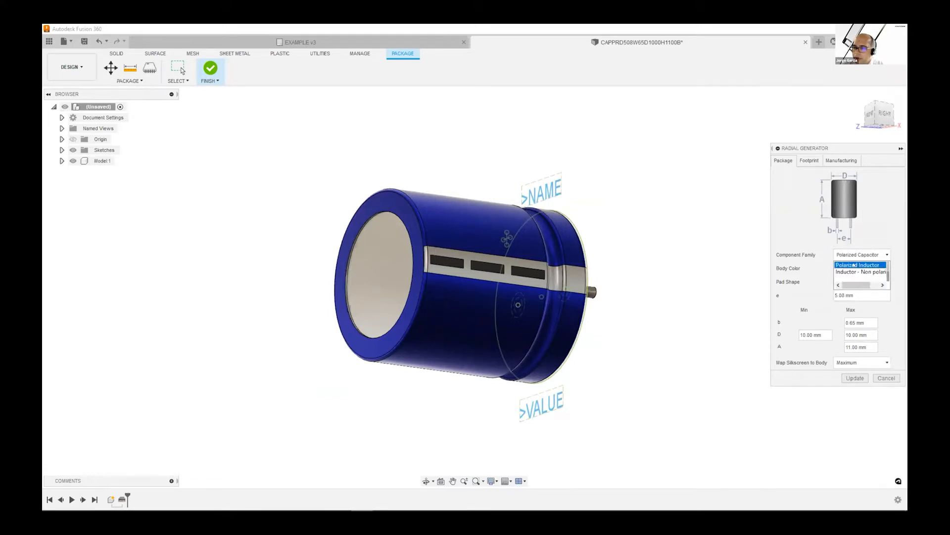
pyautogui.click(855, 265)
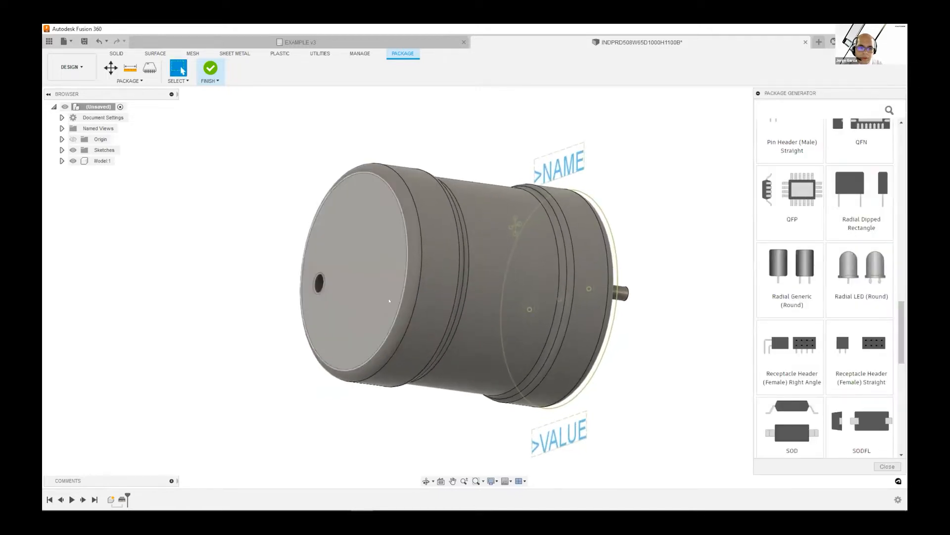
pyautogui.keyDown('shift'); pyautogui.moveTo(389, 300); pyautogui.dragTo(403, 357, button='middle'); pyautogui.keyUp('shift')
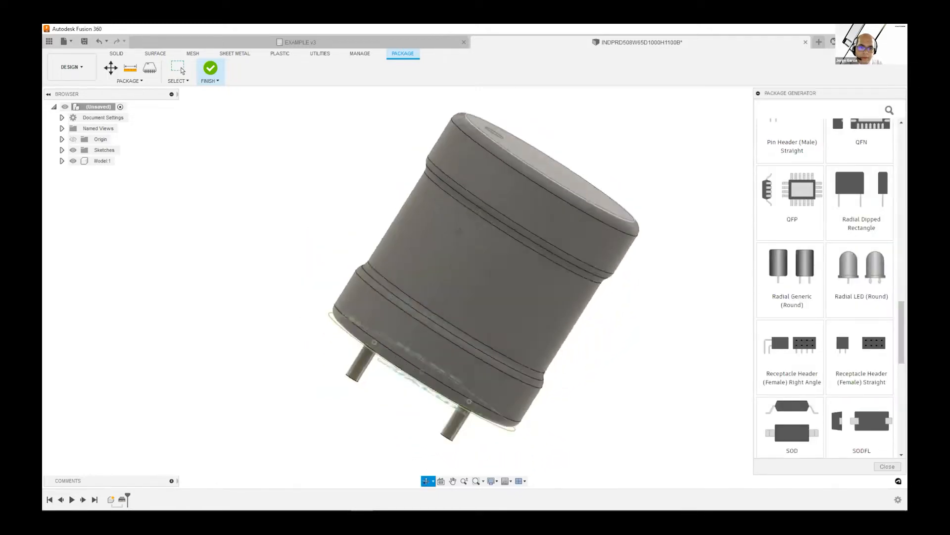
pyautogui.keyDown('shift'); pyautogui.moveTo(460, 231); pyautogui.dragTo(407, 297, button='middle'); pyautogui.keyUp('shift')
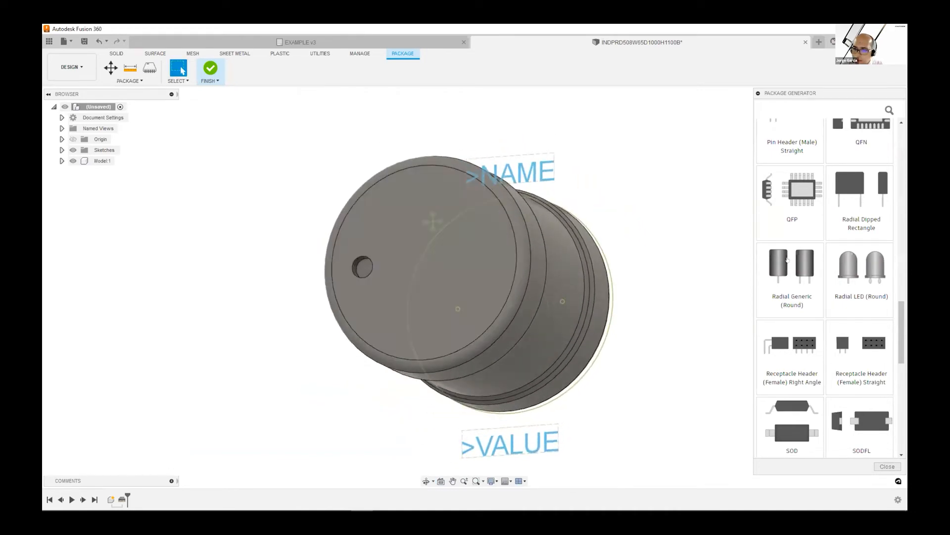
pyautogui.click(788, 260)
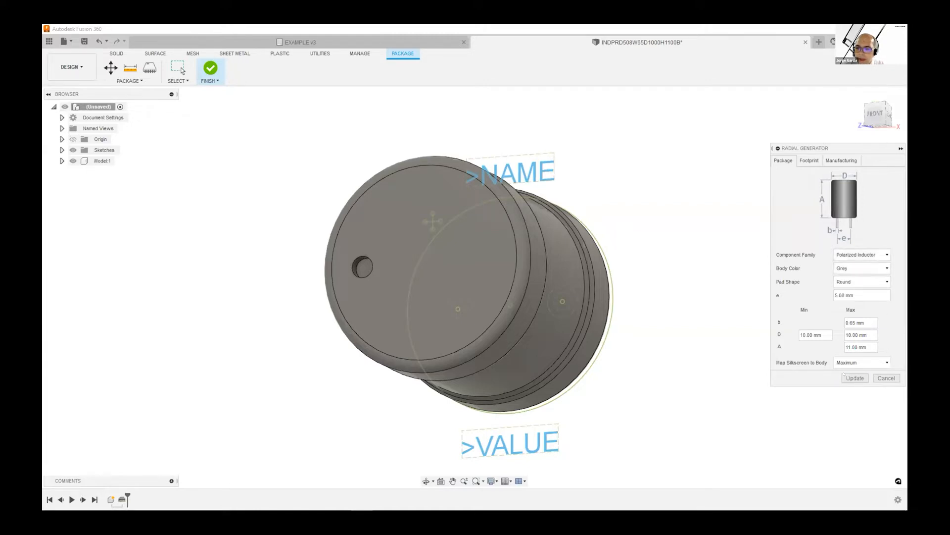
pyautogui.click(853, 377)
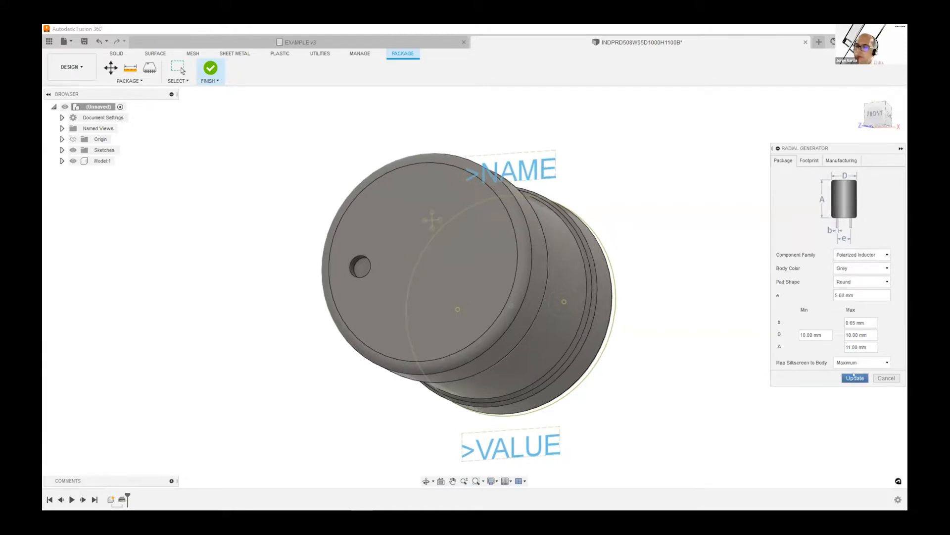
# Replace the radial model with a SOIC, SOP package using the generator's default settings
pyautogui.scroll(5, 796, 236)
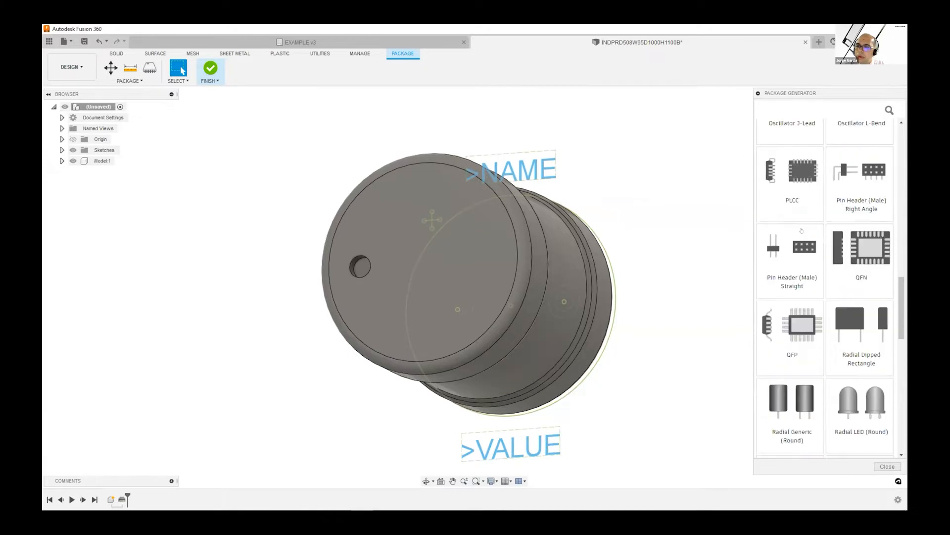
pyautogui.scroll(5, 795, 237)
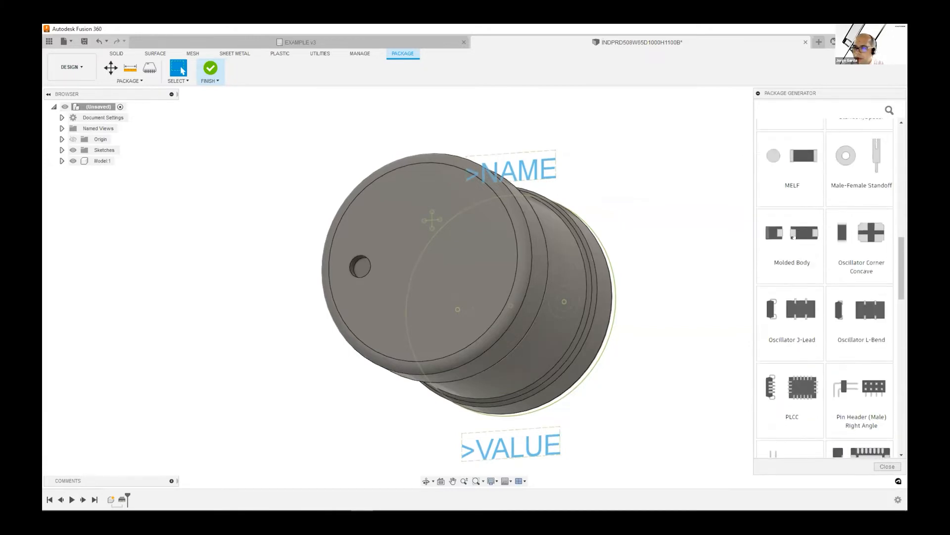
pyautogui.scroll(-6, 790, 238)
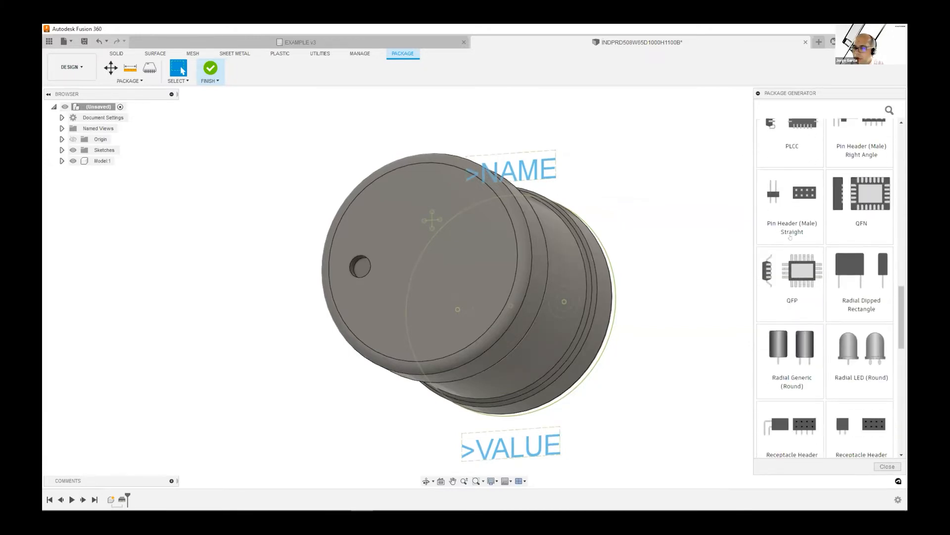
pyautogui.scroll(-5, 844, 246)
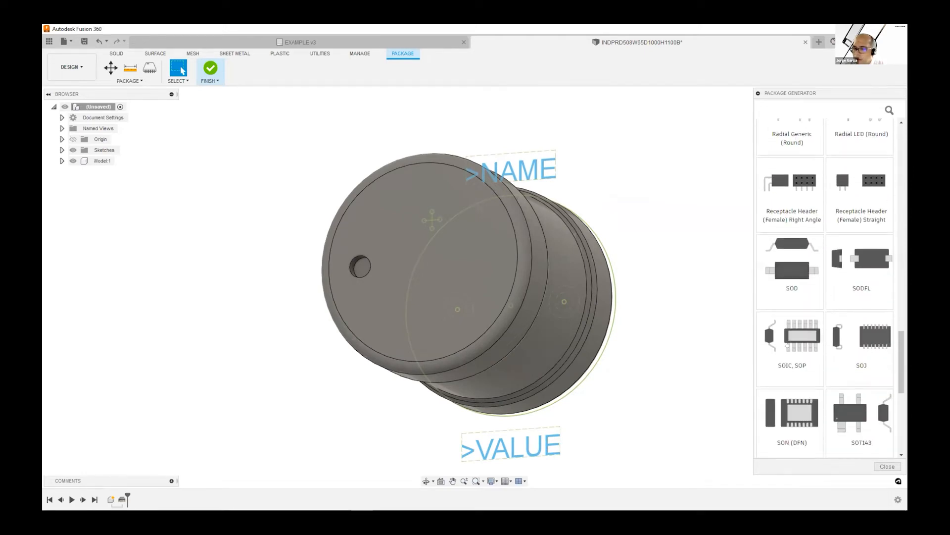
pyautogui.click(784, 338)
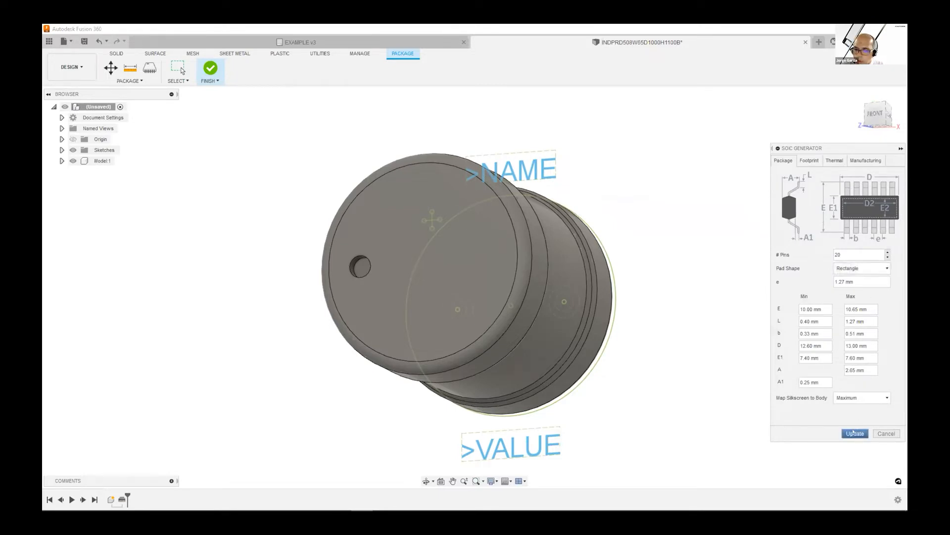
pyautogui.click(853, 433)
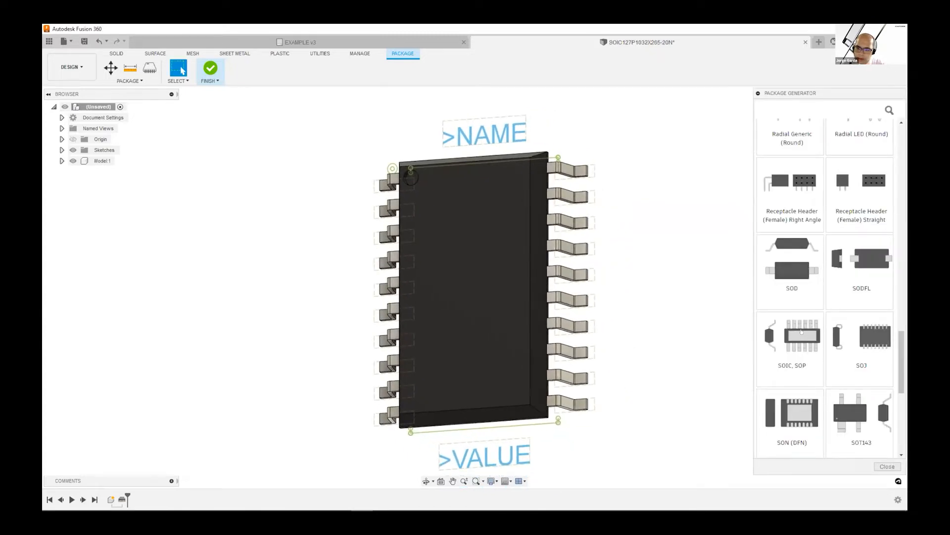
# Reopen the SOIC generator and consult the D0008A package and board layout drawings in the browser's LMV84x datasheet, returning to Fusion 360
pyautogui.click(801, 332)
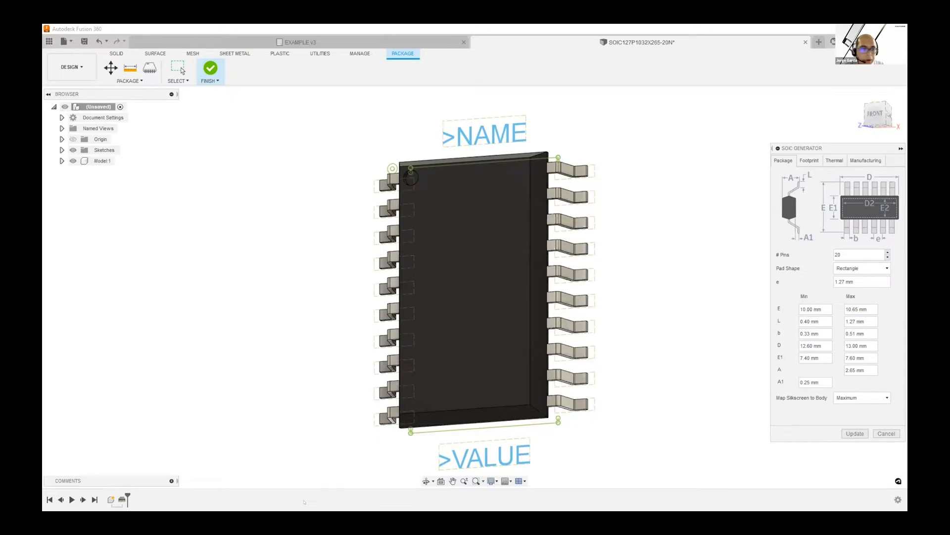
pyautogui.click(316, 508)
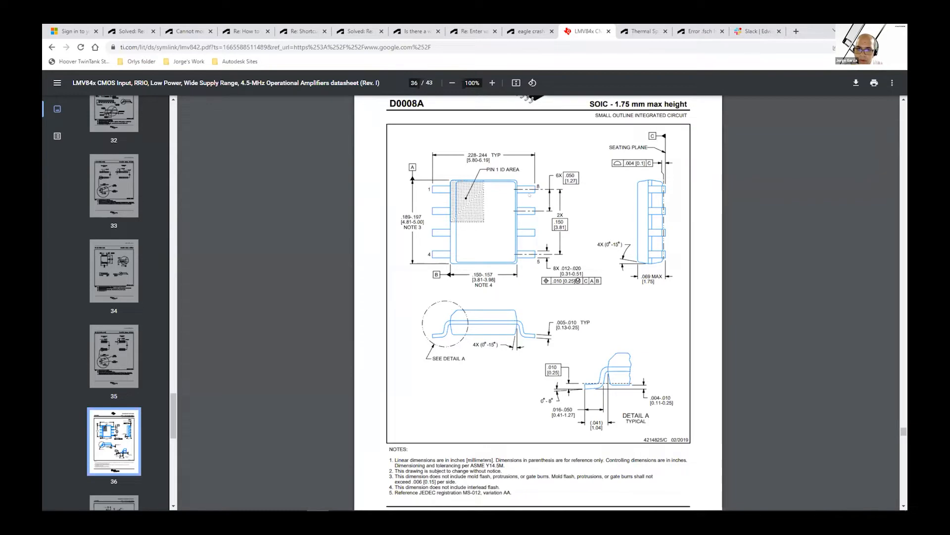
pyautogui.scroll(-10, 555, 335)
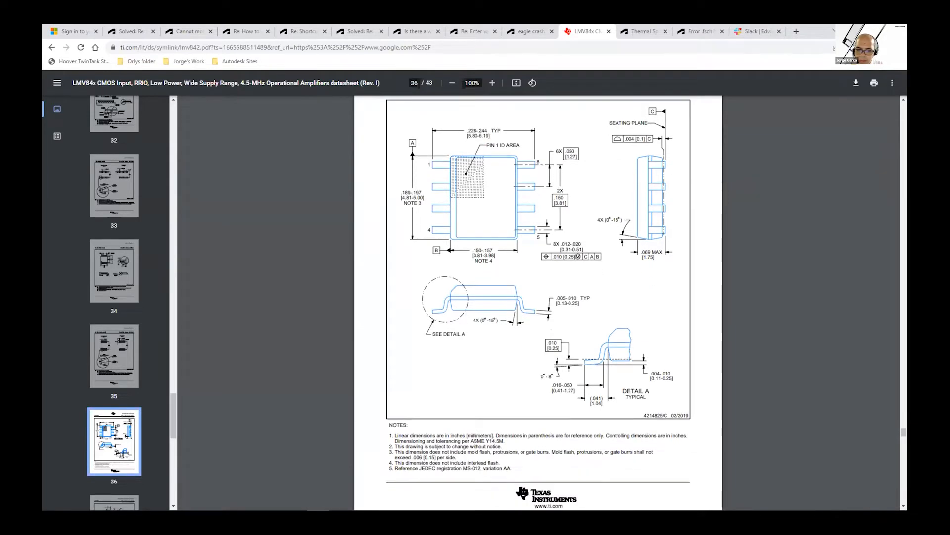
pyautogui.scroll(8, 555, 335)
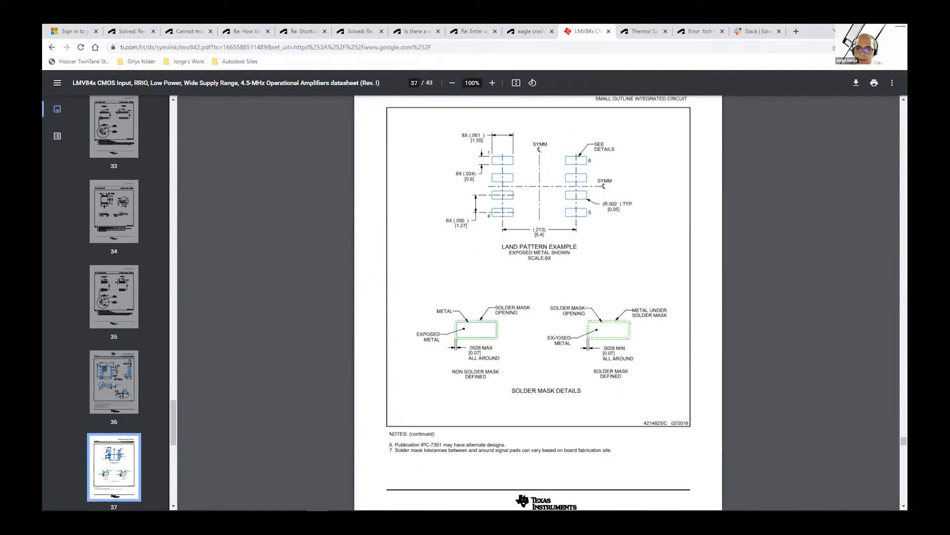
pyautogui.scroll(1, 556, 336)
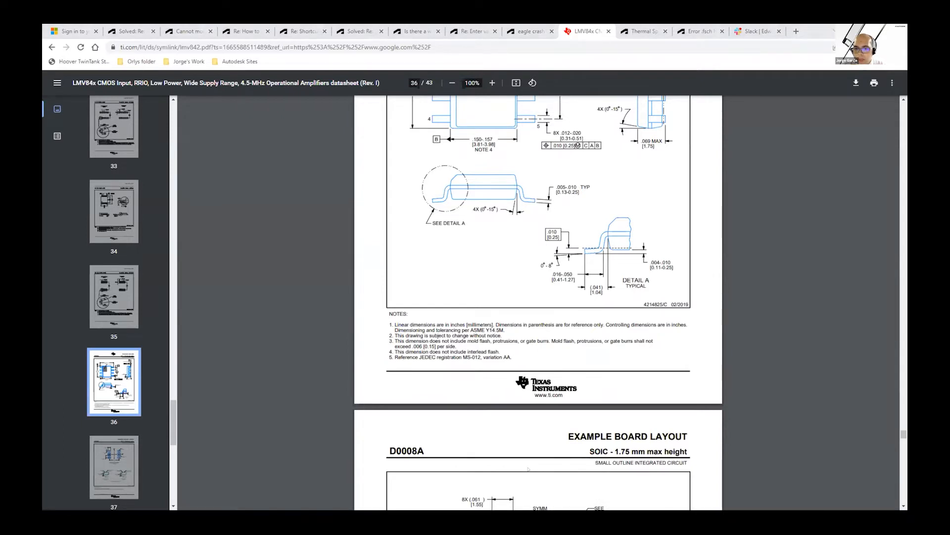
pyautogui.hotkey('alt', 'Tab')
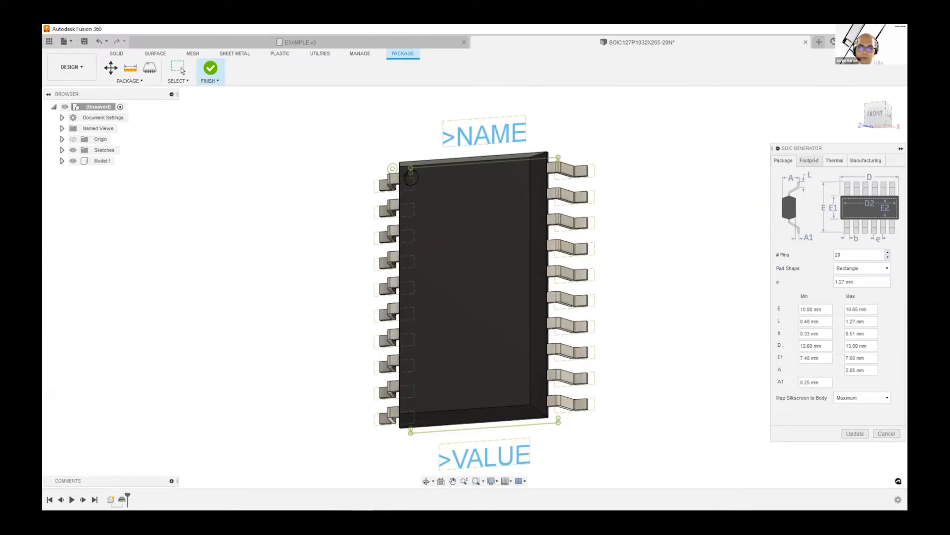
# Enable the SOIC generator's custom footprint option to view its editable pad dimensions, and disable it again
pyautogui.click(809, 160)
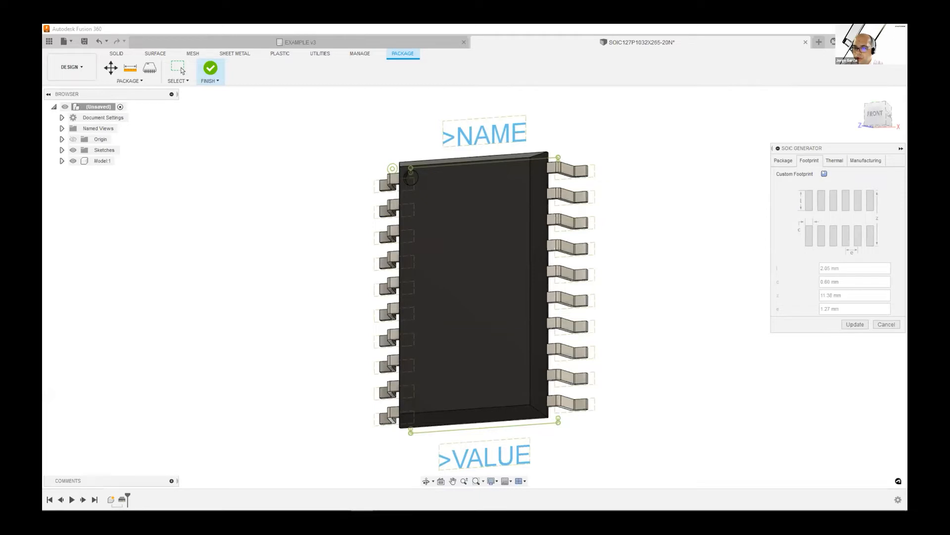
pyautogui.click(824, 174)
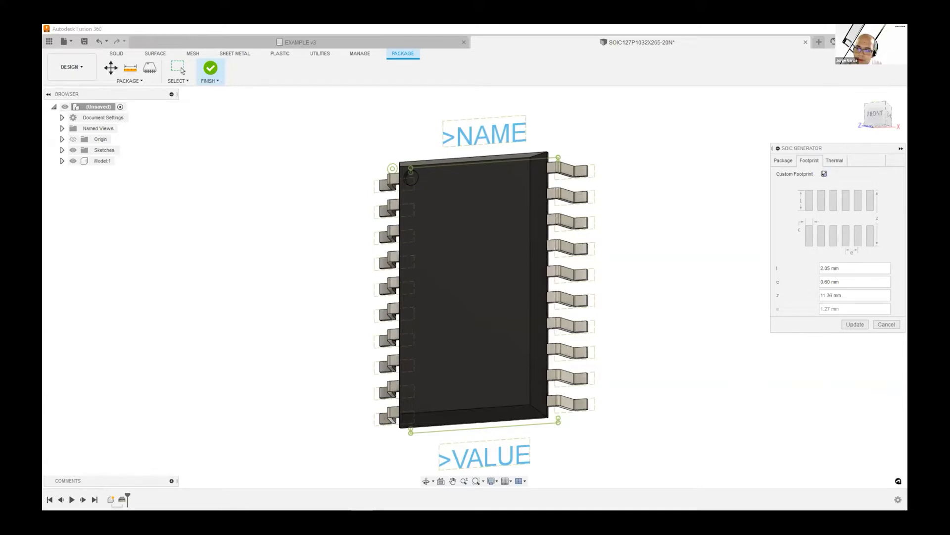
pyautogui.click(824, 174)
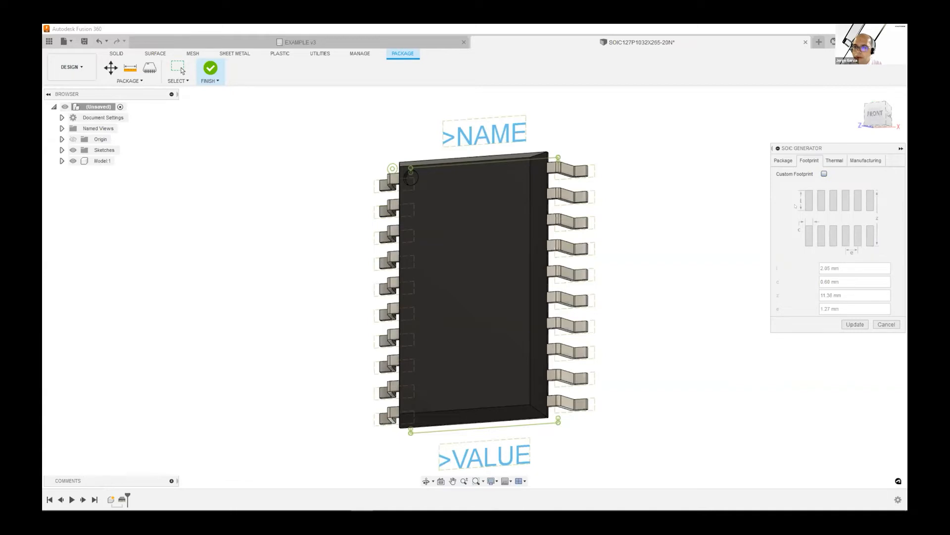
# Enable the thermal pad with custom solder paste on the SOIC package, update the model and inspect its underside
pyautogui.click(833, 159)
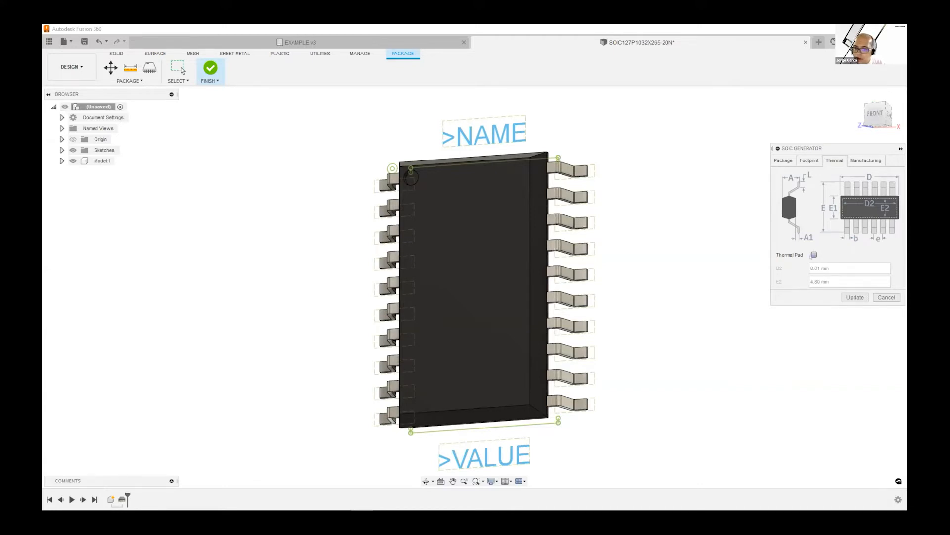
pyautogui.click(813, 255)
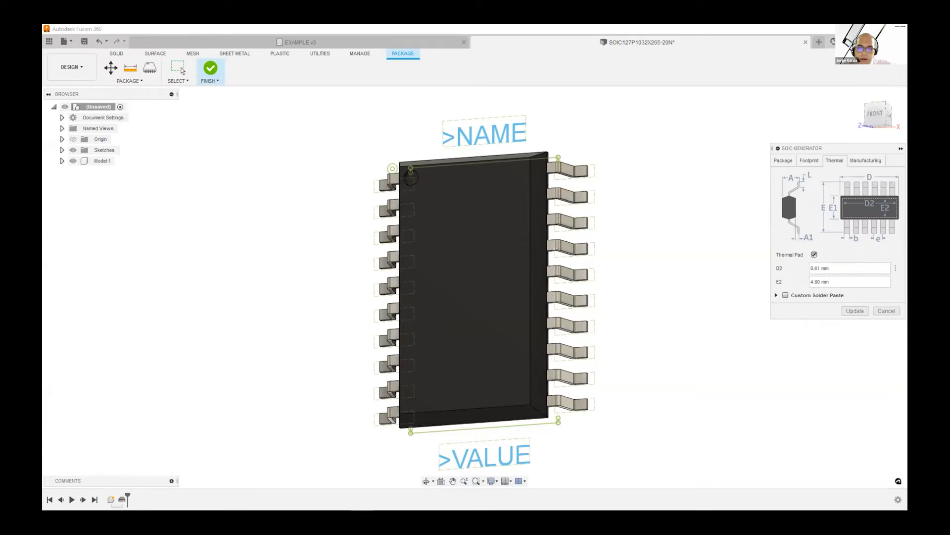
pyautogui.click(786, 295)
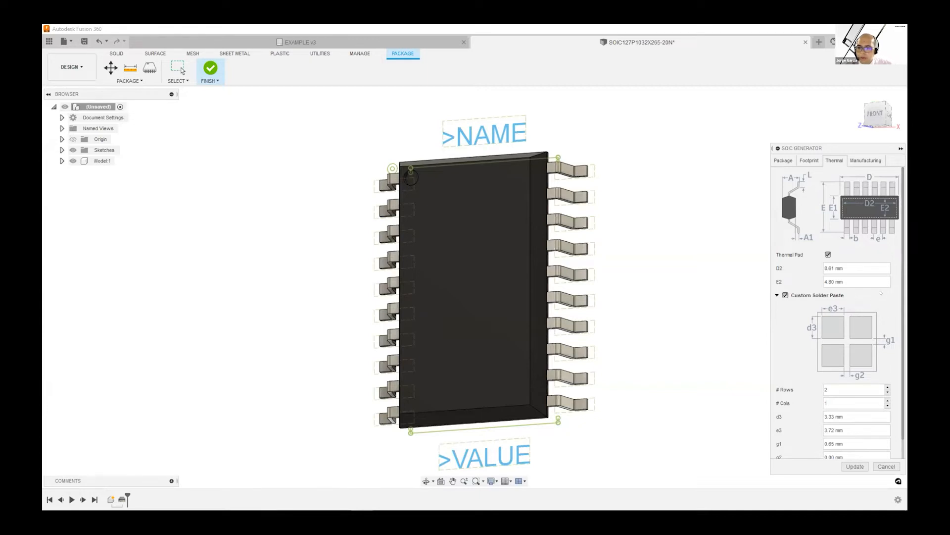
pyautogui.scroll(-1, 881, 293)
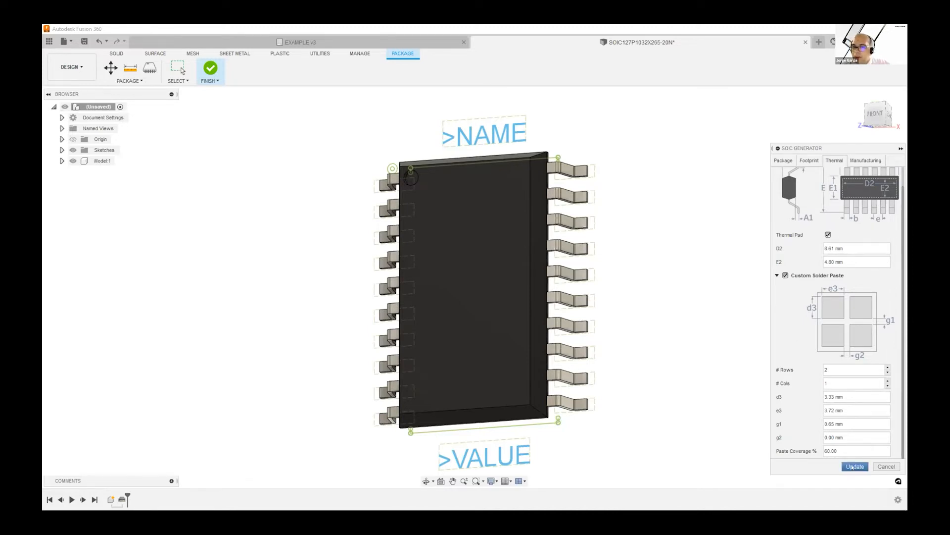
pyautogui.click(851, 466)
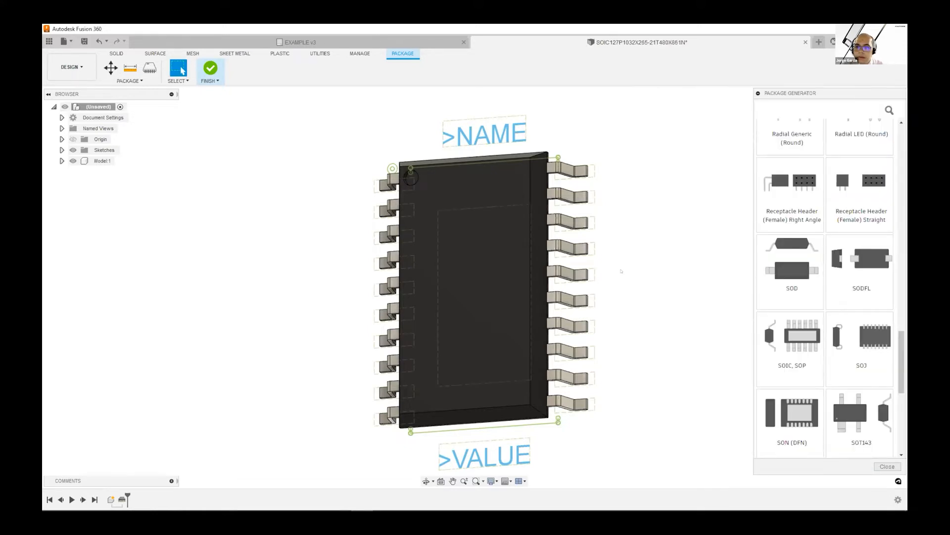
pyautogui.keyDown('shift'); pyautogui.moveTo(618, 266); pyautogui.dragTo(490, 267, button='middle'); pyautogui.keyUp('shift')
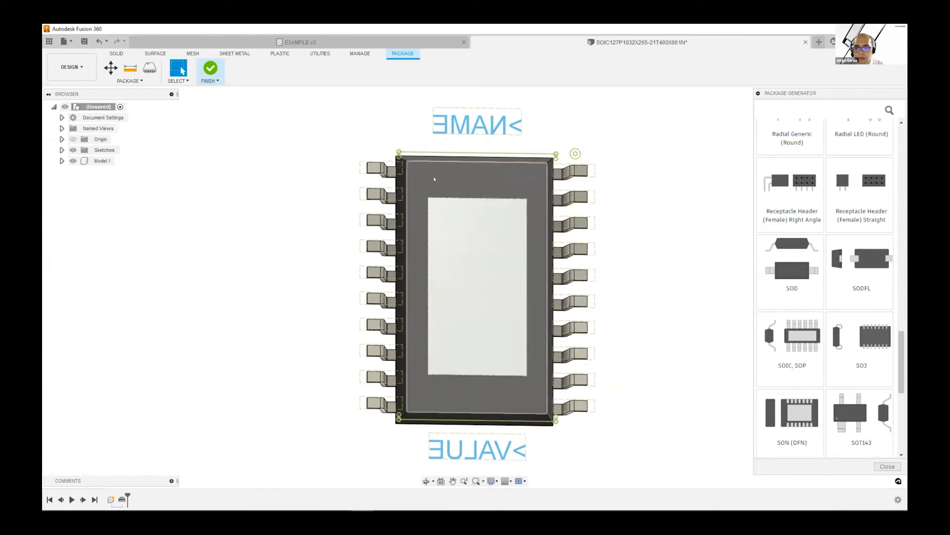
pyautogui.keyDown('shift'); pyautogui.moveTo(424, 172); pyautogui.dragTo(551, 180, button='middle'); pyautogui.keyUp('shift')
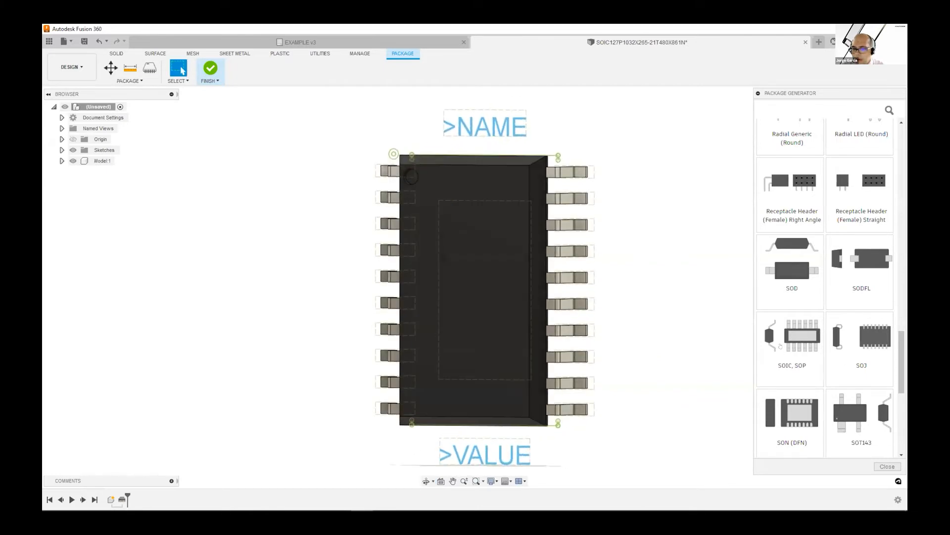
# Reopen the SOIC generator and review the density level choices, manufacturing tolerances and silkscreen-to-body mapping options
pyautogui.click(786, 343)
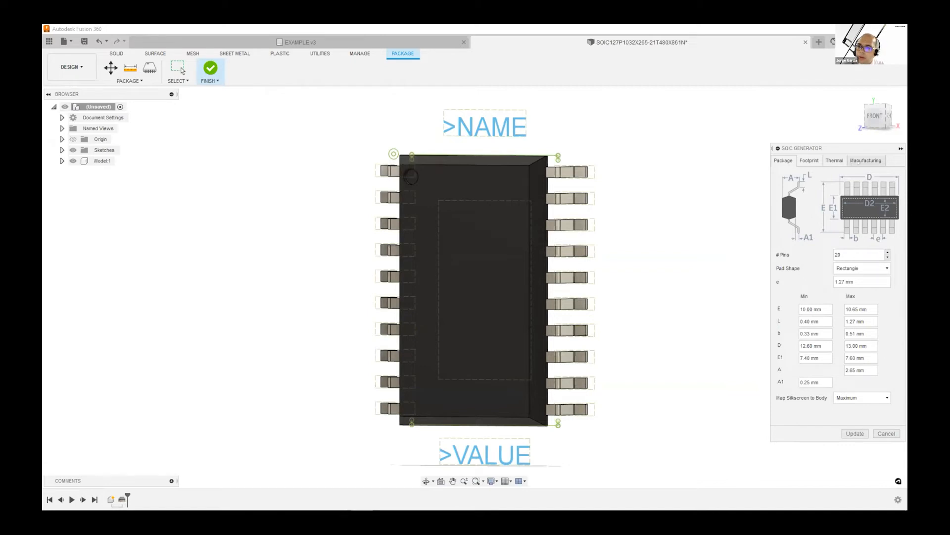
pyautogui.click(866, 161)
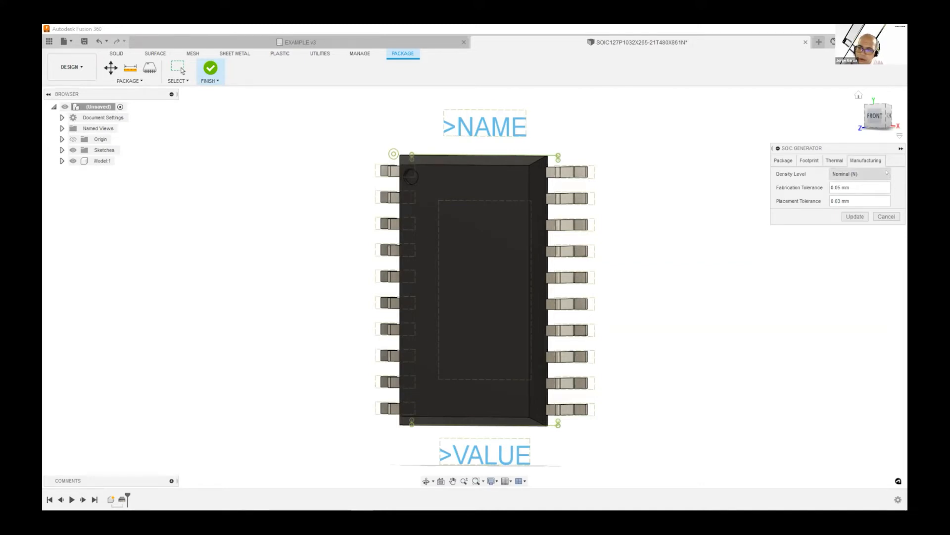
pyautogui.click(883, 173)
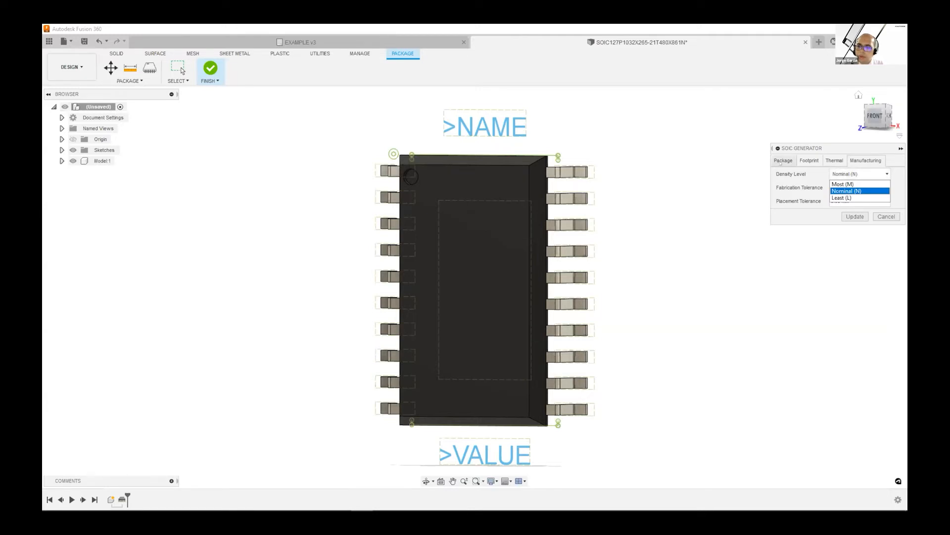
pyautogui.click(782, 161)
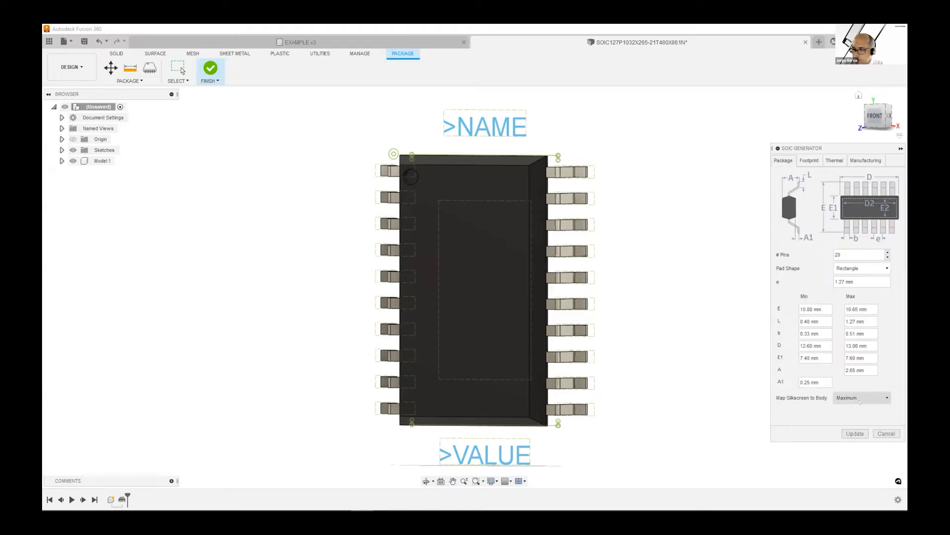
pyautogui.click(887, 397)
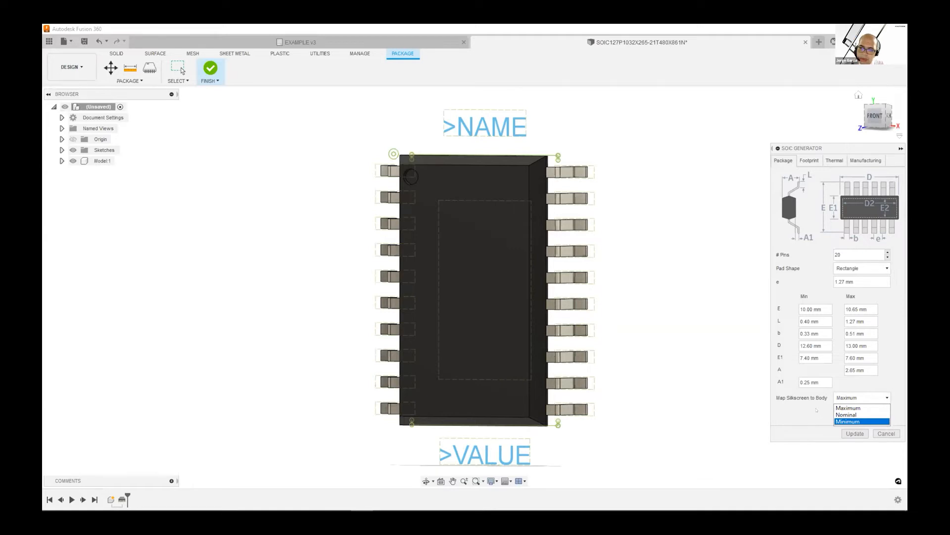
pyautogui.click(822, 402)
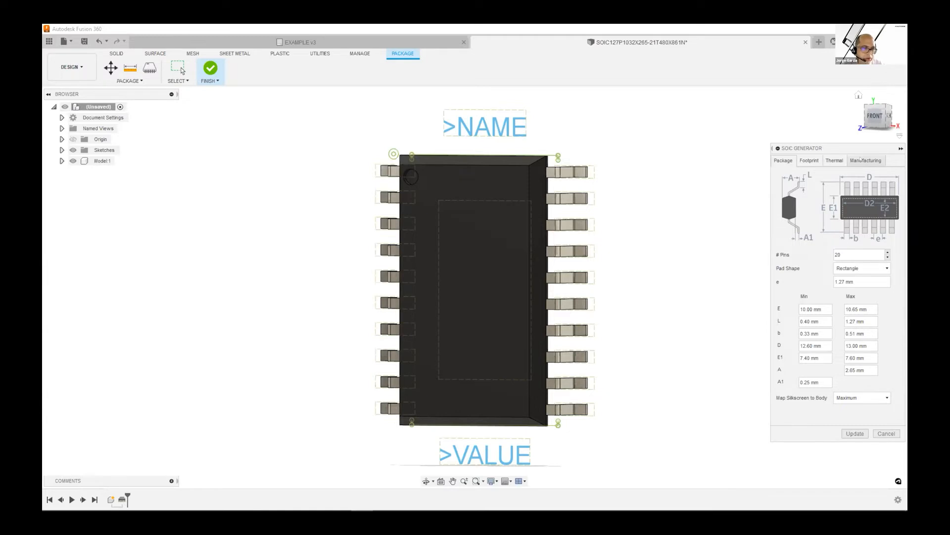
pyautogui.click(862, 161)
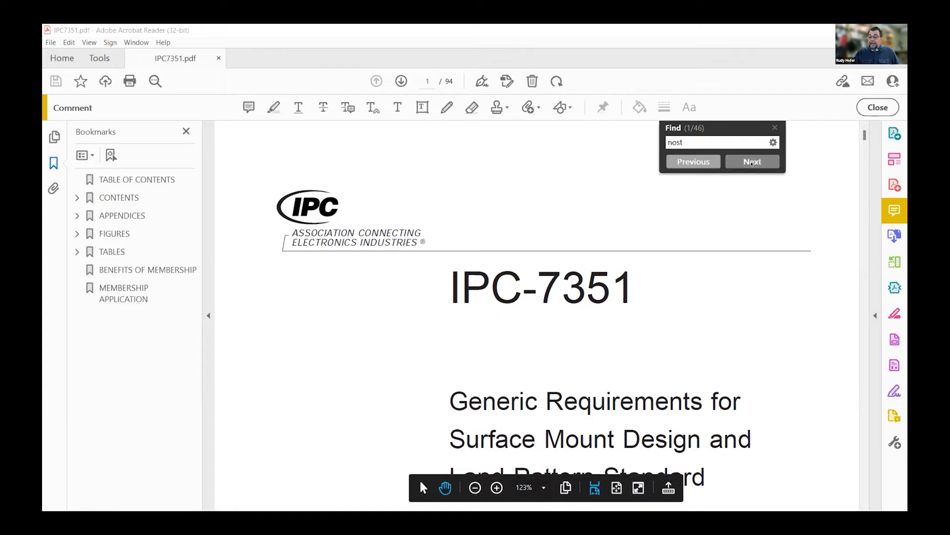
# Search IPC7351.pdf in Adobe Acrobat Reader for "most" and read the definitions of density levels A, B and C
pyautogui.click(757, 160)
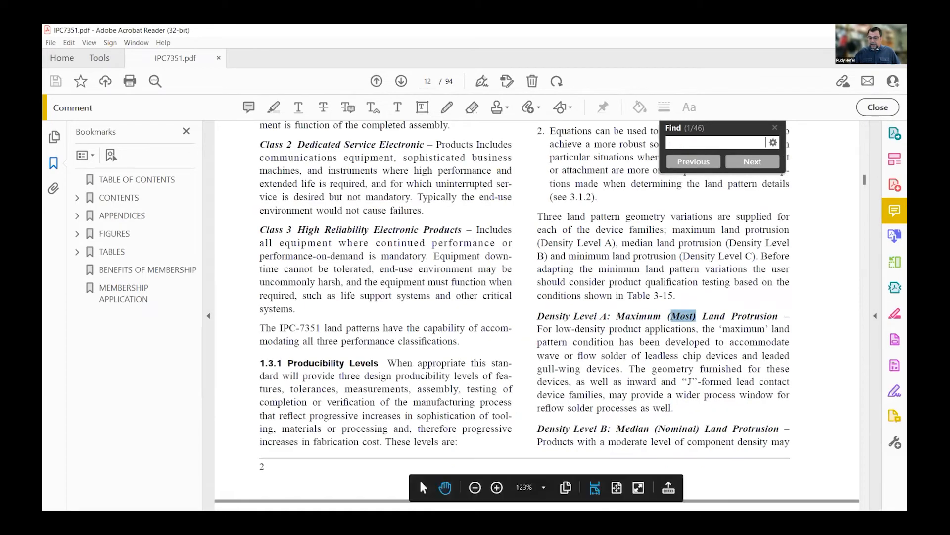
pyautogui.scroll(-1, 420, 478)
pyautogui.scroll(-2, 729, 425)
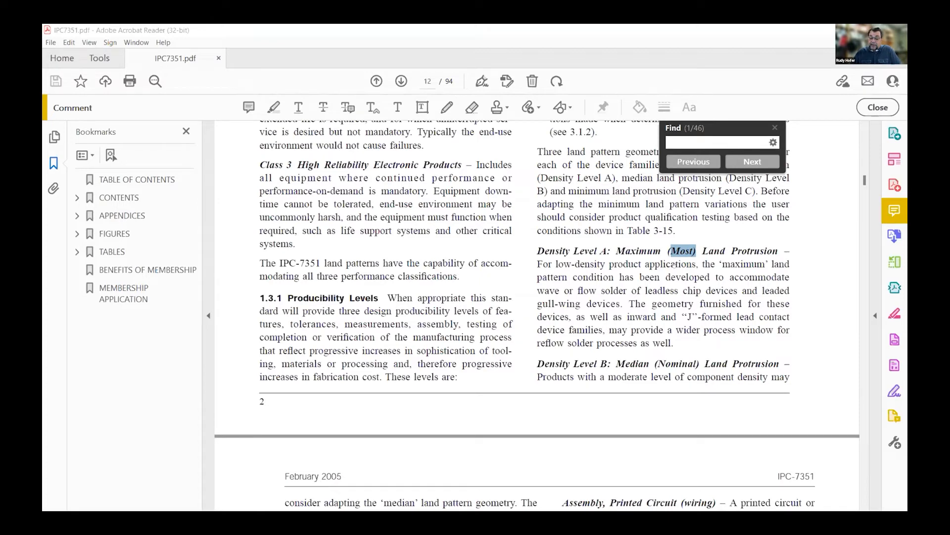
pyautogui.scroll(-3, 661, 353)
pyautogui.scroll(-1, 661, 354)
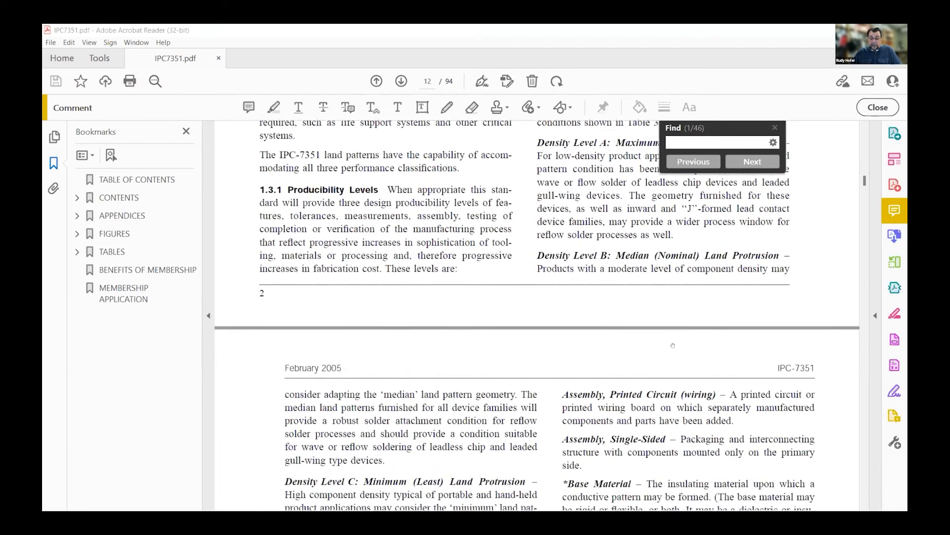
pyautogui.scroll(-6, 672, 345)
pyautogui.scroll(6, 502, 230)
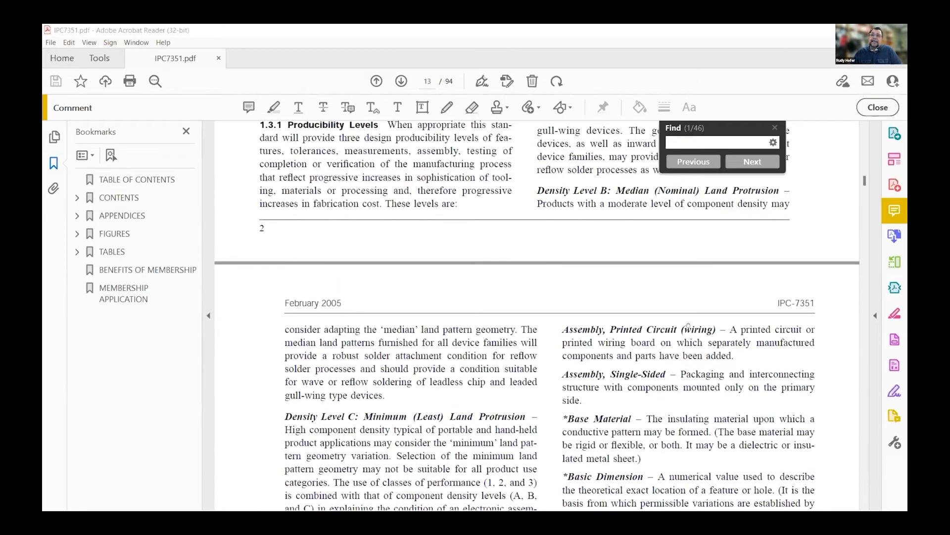
pyautogui.scroll(3, 502, 230)
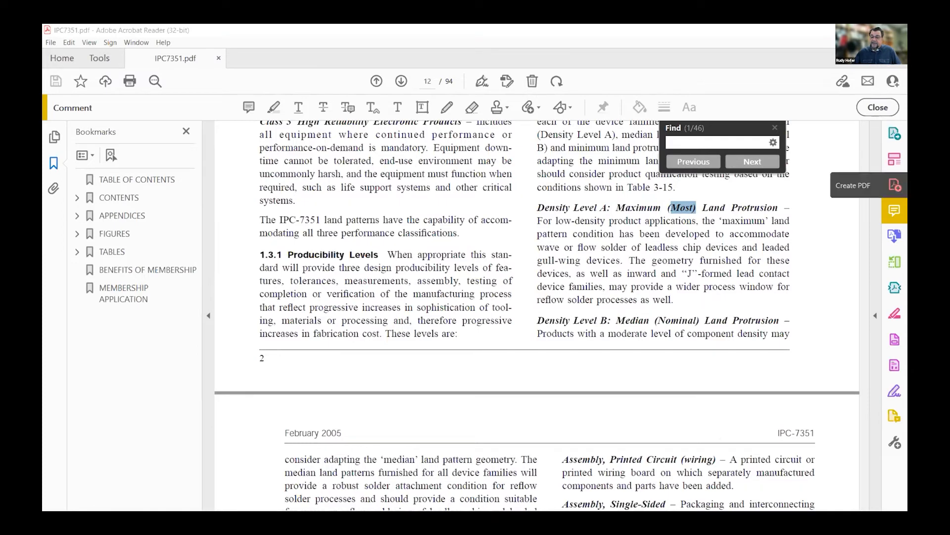
pyautogui.click(753, 161)
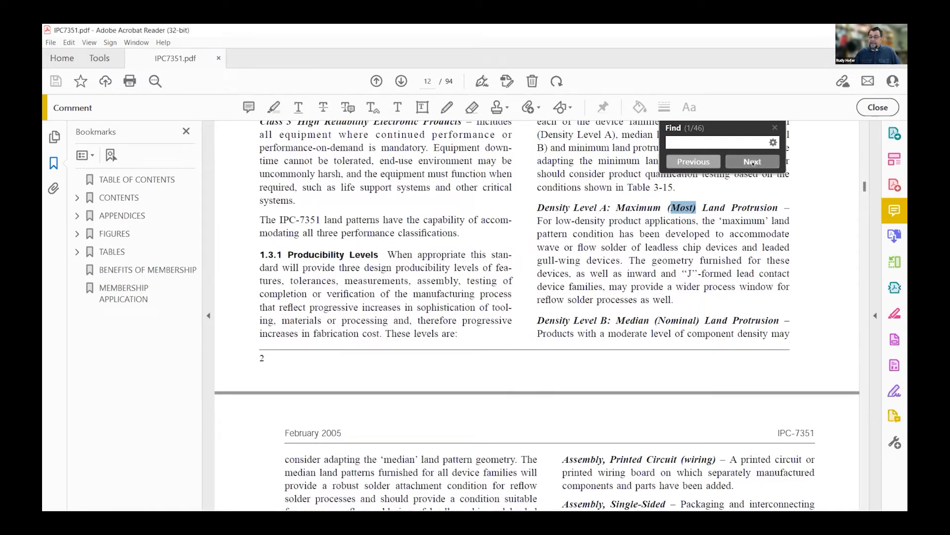
# Advance through the matches for "most" to the gull-wing lead tables 3-2 and 3-3 and examine their density level values
pyautogui.click(754, 162)
pyautogui.click(756, 160)
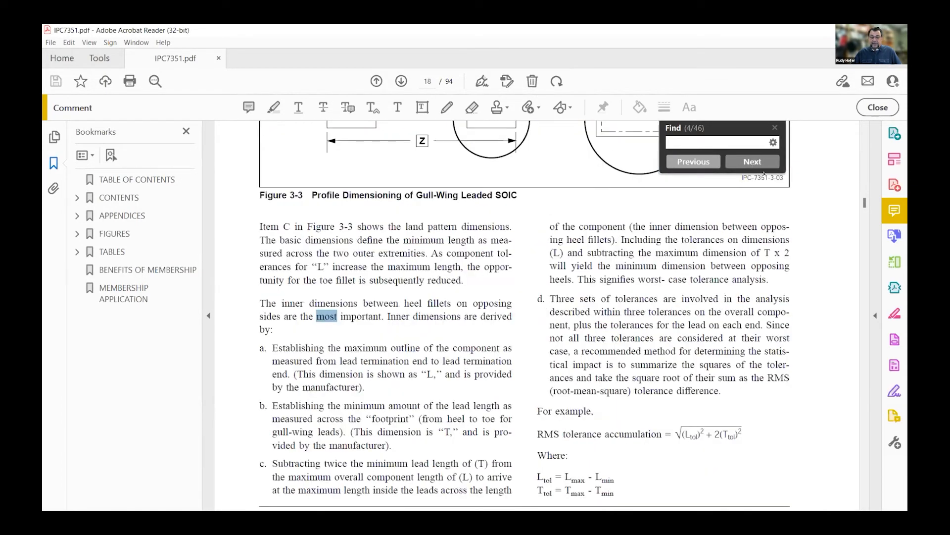
pyautogui.click(759, 160)
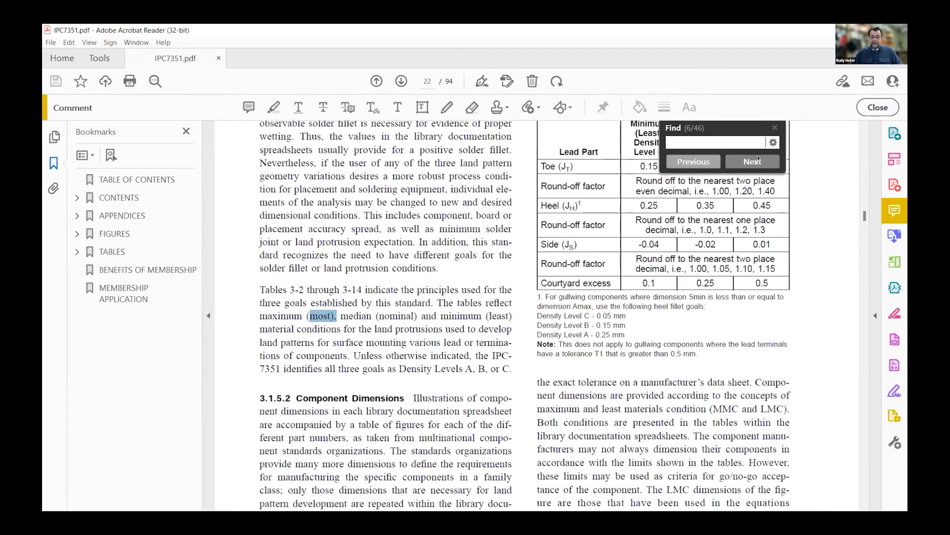
pyautogui.click(758, 159)
pyautogui.scroll(-2, 594, 326)
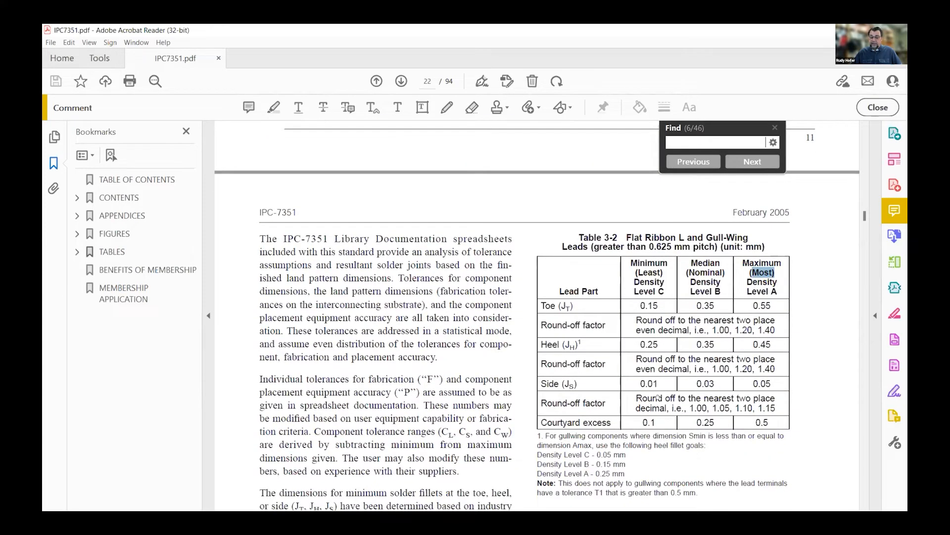
# Continue through the matches for "most" to review the density level tables from J Leads (3-4) to Small Outline No-Lead (3-14)
pyautogui.click(753, 163)
pyautogui.click(753, 162)
pyautogui.click(752, 162)
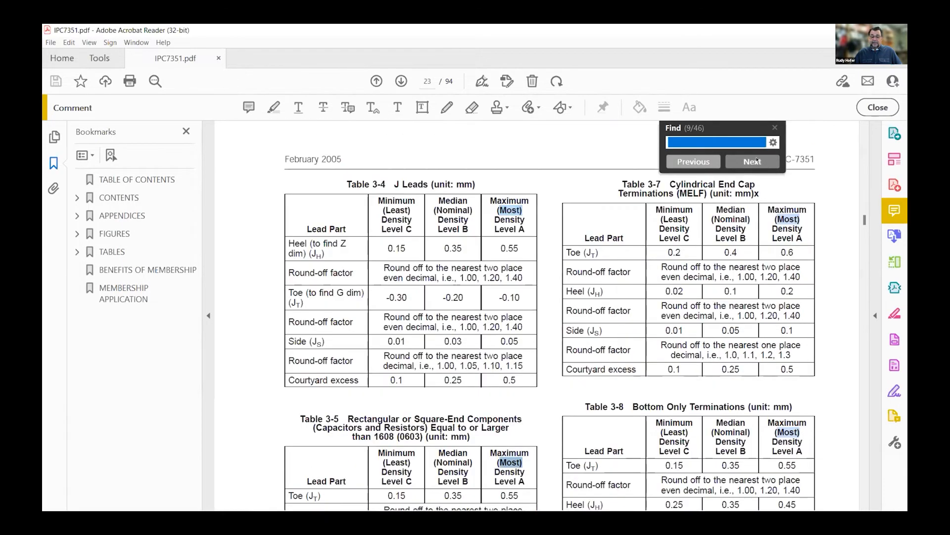
pyautogui.click(753, 162)
pyautogui.click(754, 162)
pyautogui.click(756, 160)
pyautogui.click(756, 161)
pyautogui.click(756, 161)
pyautogui.click(756, 160)
pyautogui.click(756, 160)
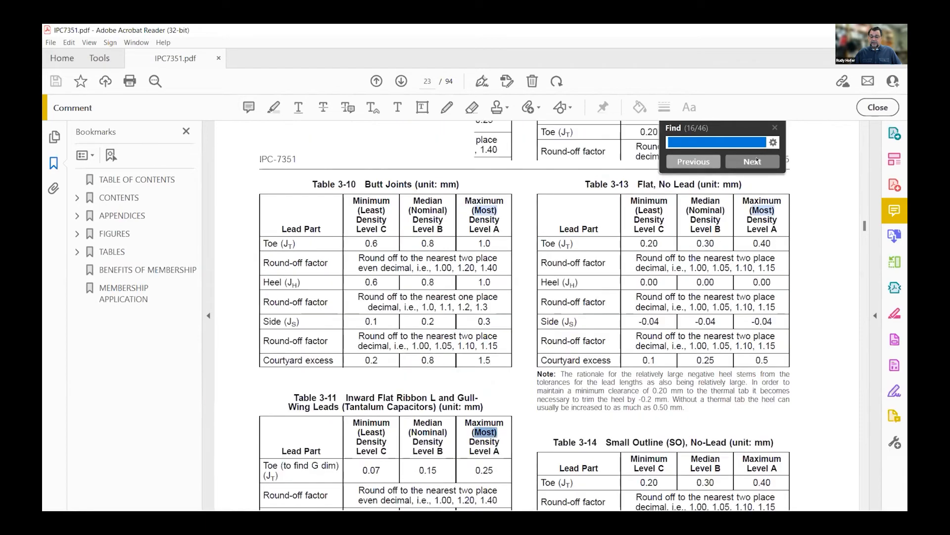
pyautogui.click(756, 160)
pyautogui.click(757, 160)
# Check the remaining matches for "most" from the naming convention section through to the end of the document
pyautogui.click(756, 160)
pyautogui.click(756, 160)
pyautogui.click(757, 161)
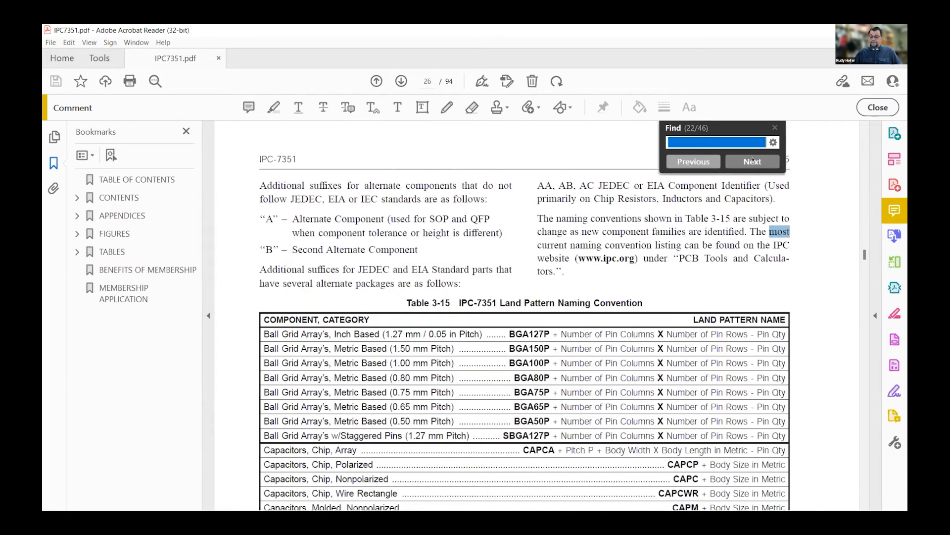
pyautogui.click(757, 160)
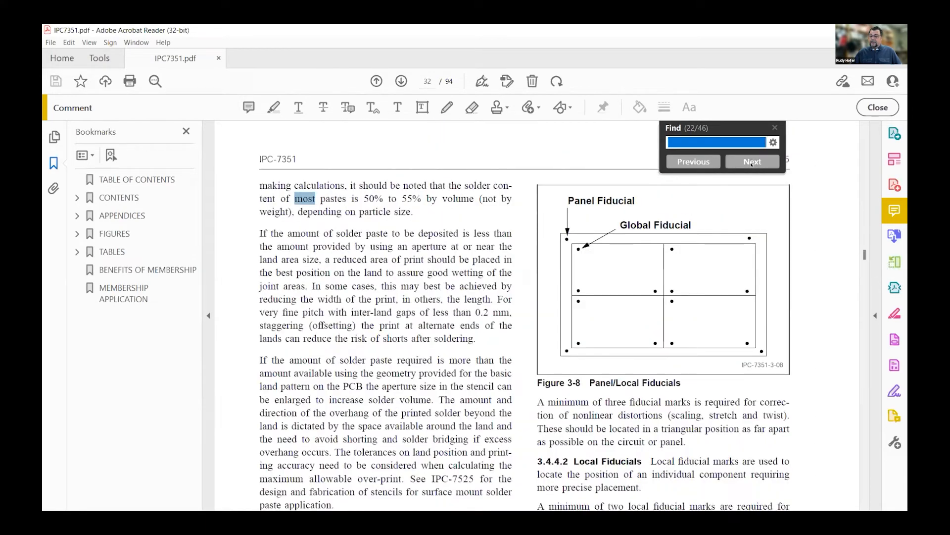
pyautogui.click(751, 160)
pyautogui.click(752, 160)
pyautogui.click(758, 161)
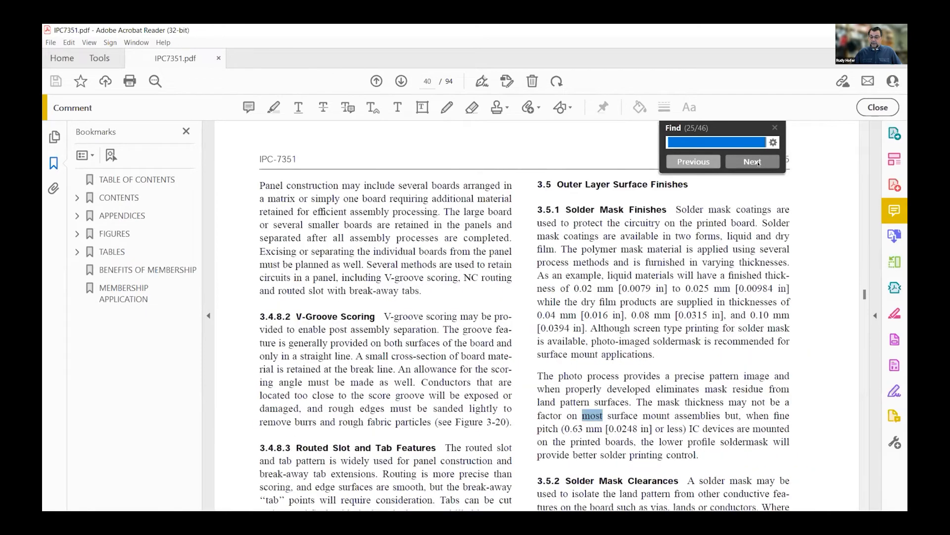
pyautogui.click(752, 162)
pyautogui.scroll(4, 710, 259)
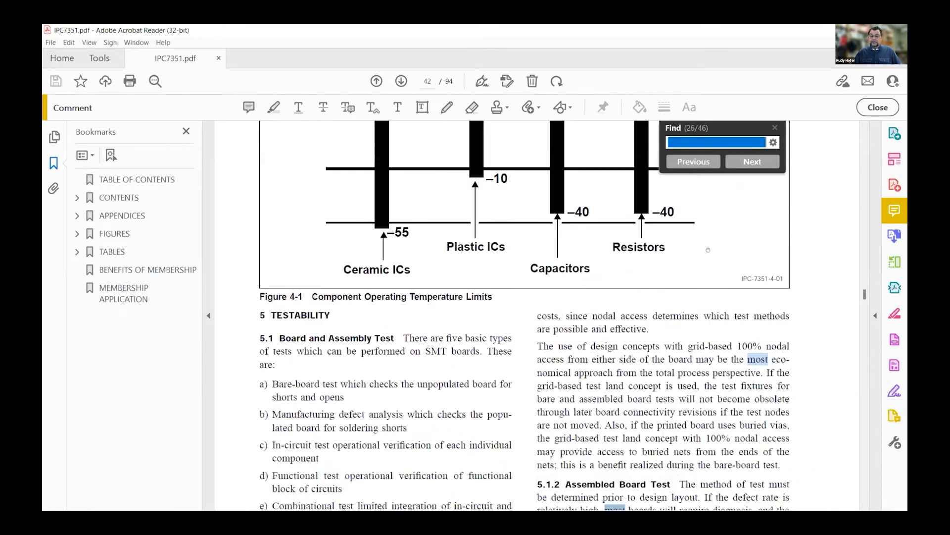
pyautogui.click(748, 163)
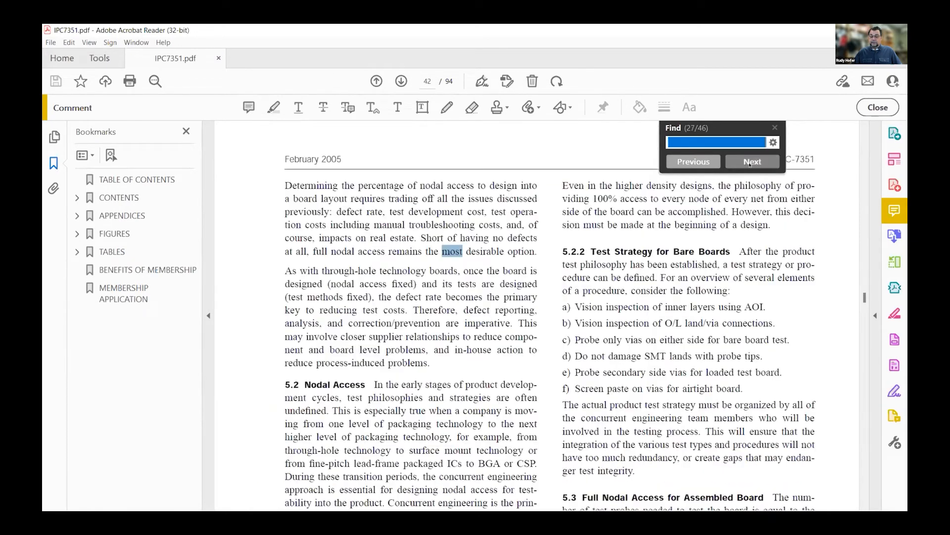
pyautogui.click(751, 164)
pyautogui.click(751, 163)
pyautogui.click(751, 163)
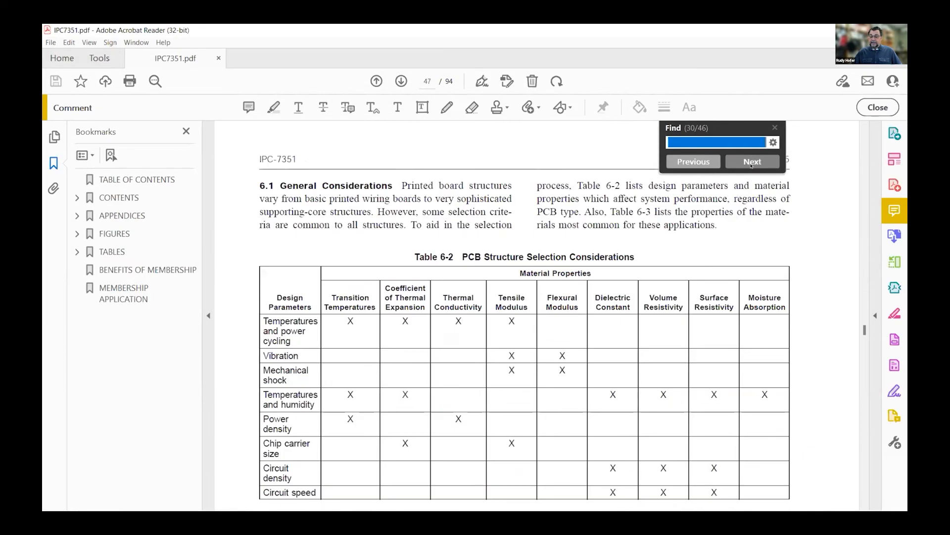
pyautogui.click(750, 163)
pyautogui.click(751, 163)
pyautogui.click(751, 163)
pyautogui.click(751, 163)
pyautogui.click(751, 162)
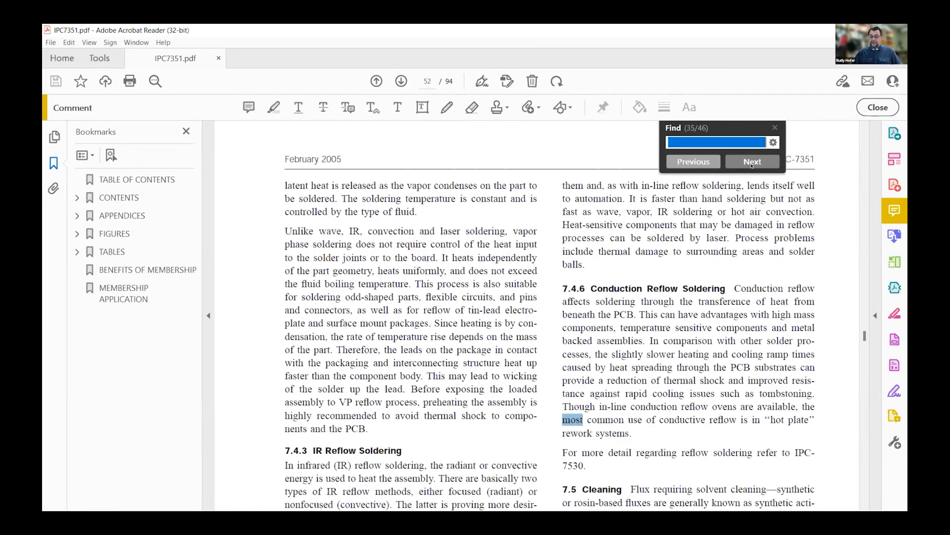
pyautogui.click(751, 163)
pyautogui.click(751, 163)
pyautogui.click(751, 163)
pyautogui.click(751, 163)
pyautogui.click(751, 163)
pyautogui.click(751, 163)
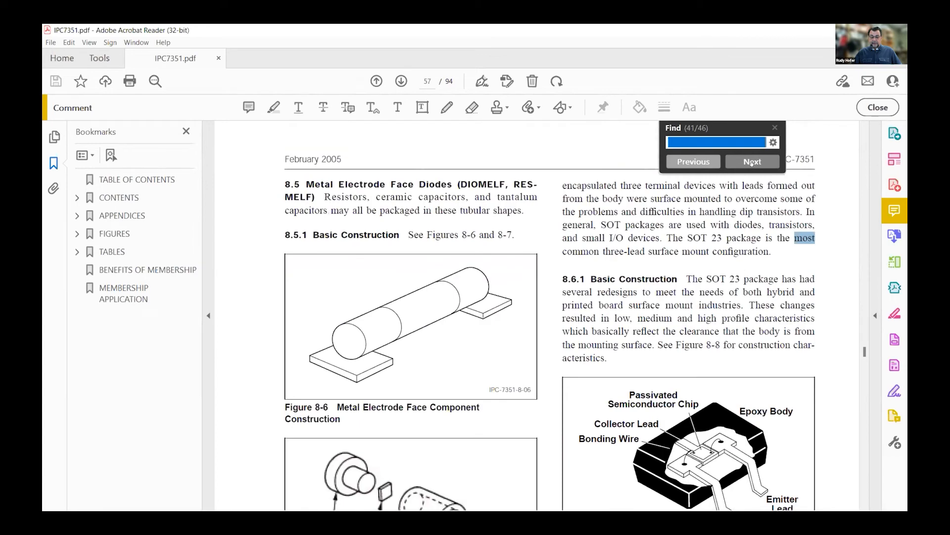
pyautogui.click(751, 163)
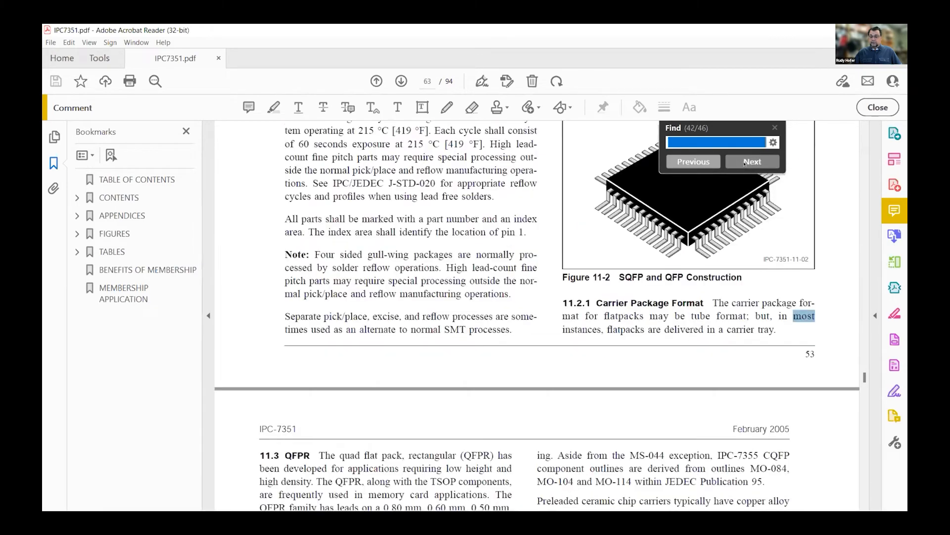
pyautogui.click(746, 163)
pyautogui.click(746, 163)
pyautogui.click(746, 163)
pyautogui.click(746, 163)
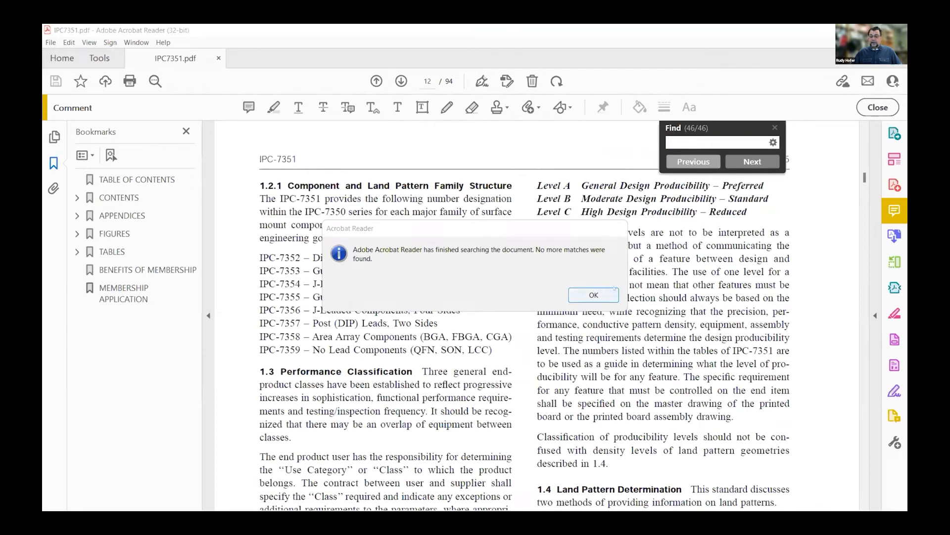
pyautogui.click(613, 292)
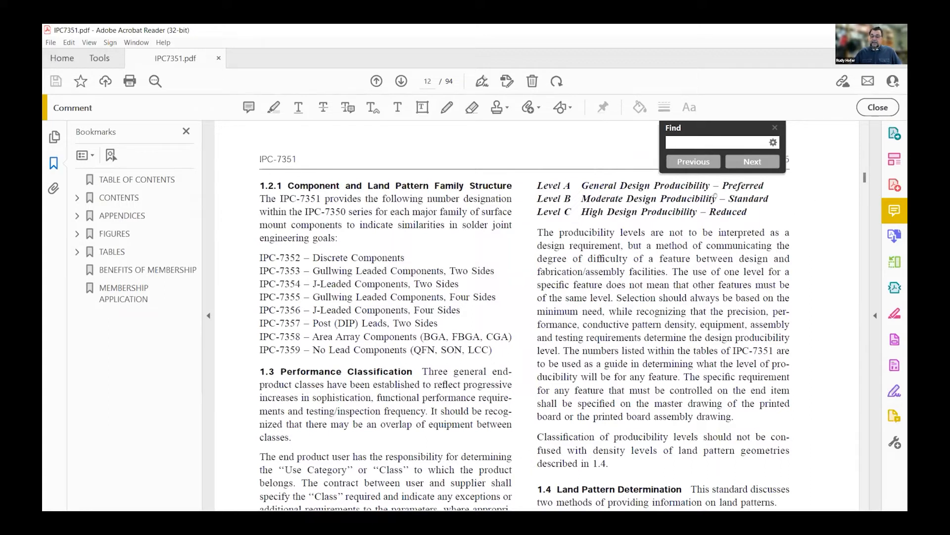
# Go back through the matches for "most" from the membership application to the discrete component sections, skimming the surrounding pages
pyautogui.moveTo(691, 167); pyautogui.dragTo(687, 167)
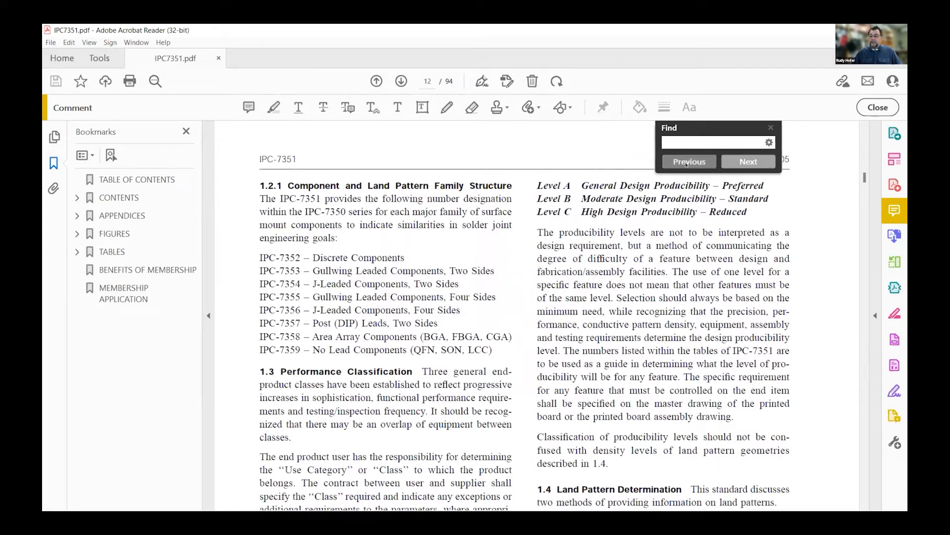
pyautogui.click(688, 162)
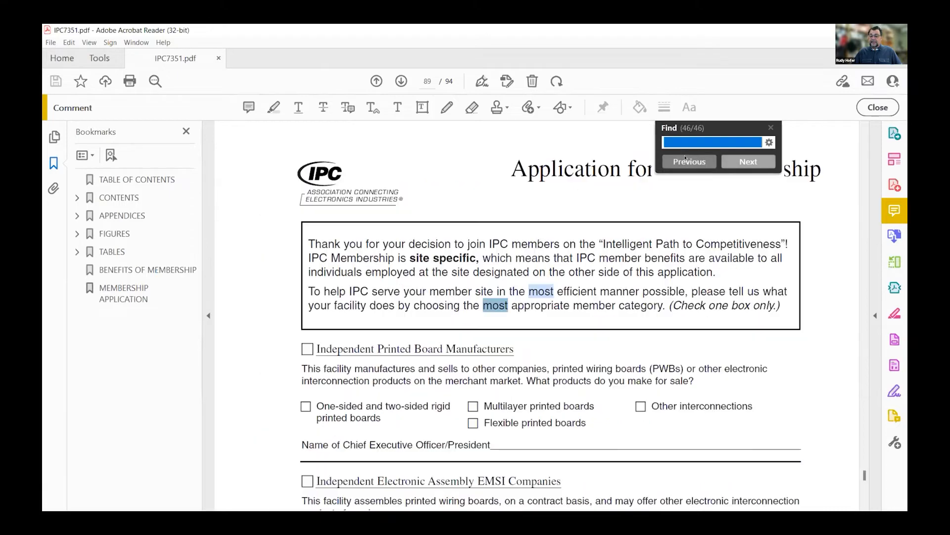
pyautogui.click(685, 159)
pyautogui.click(686, 161)
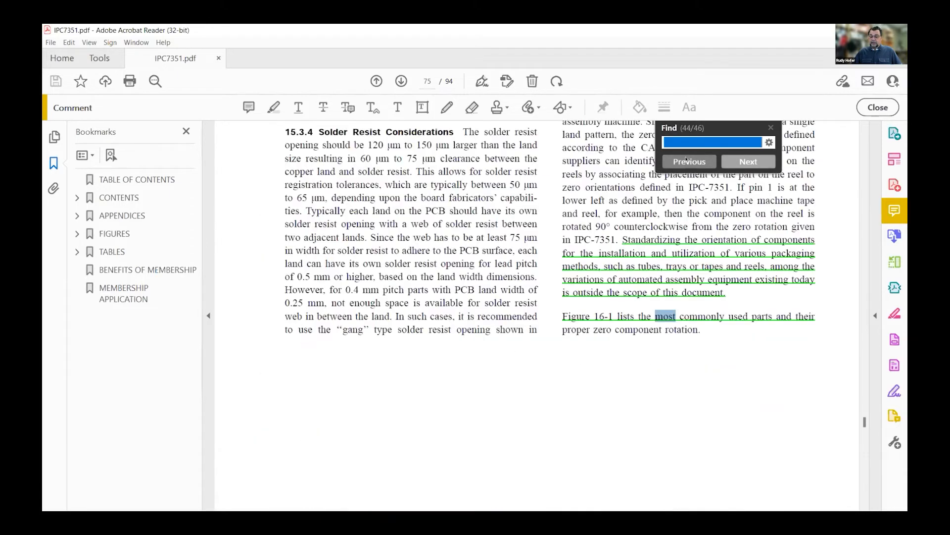
pyautogui.click(687, 161)
pyautogui.scroll(7, 698, 344)
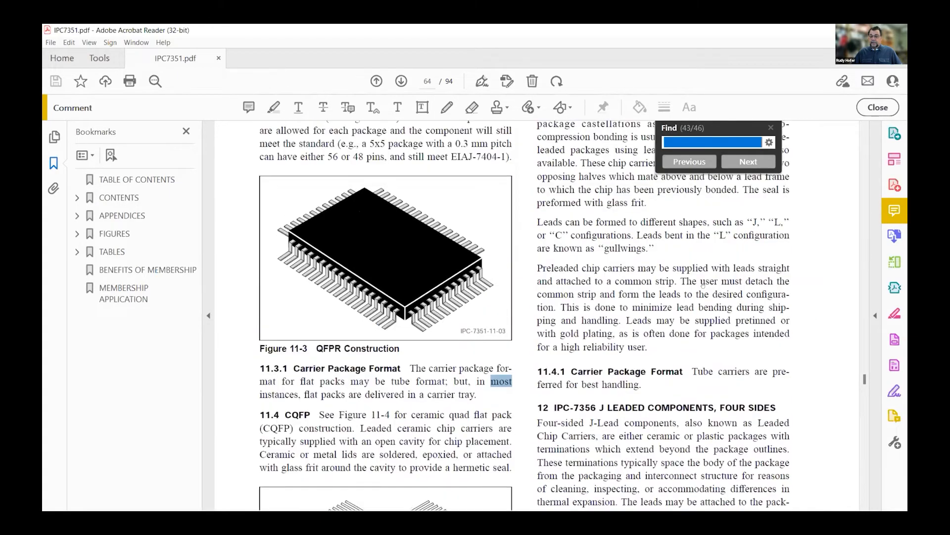
pyautogui.doubleClick(705, 352)
pyautogui.scroll(12, 708, 352)
pyautogui.scroll(15, 708, 352)
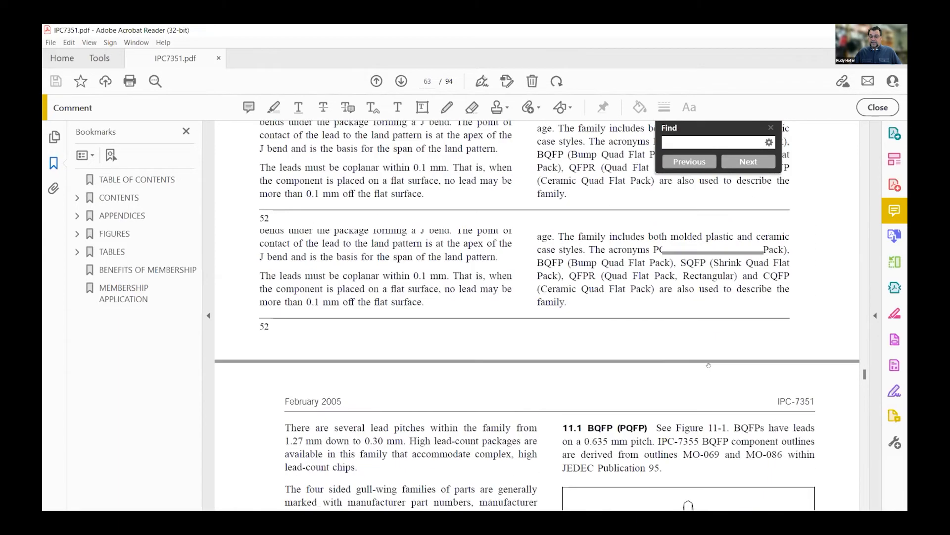
pyautogui.click(687, 162)
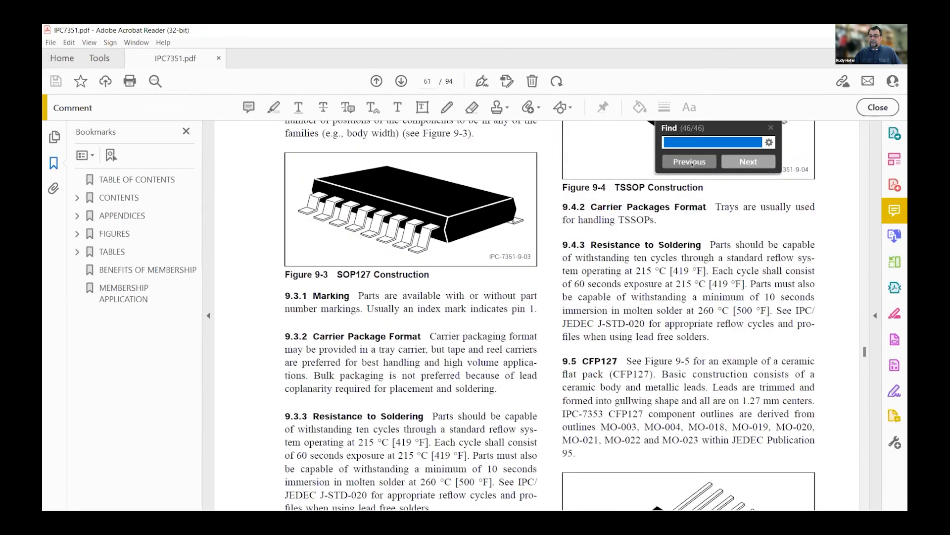
pyautogui.click(688, 162)
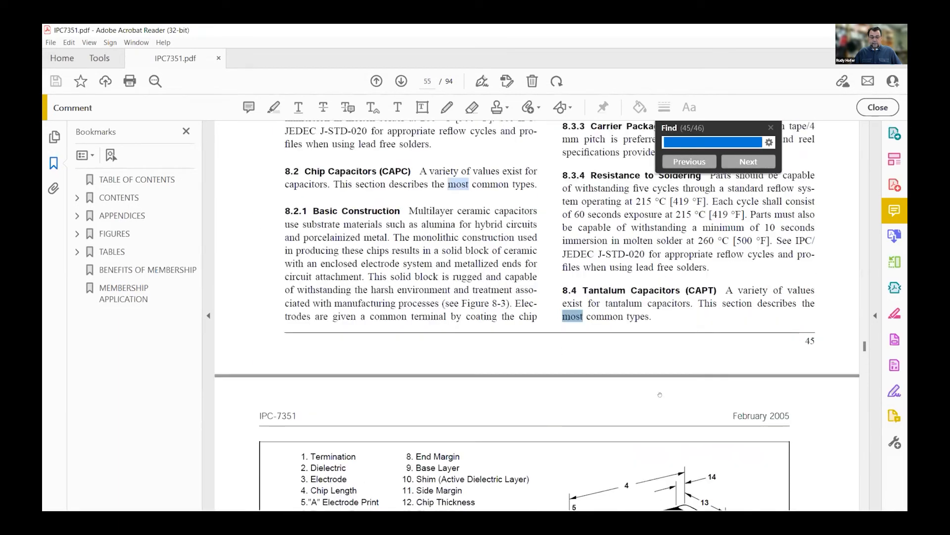
pyautogui.scroll(-4, 661, 391)
pyautogui.scroll(5, 670, 387)
pyautogui.scroll(10, 673, 387)
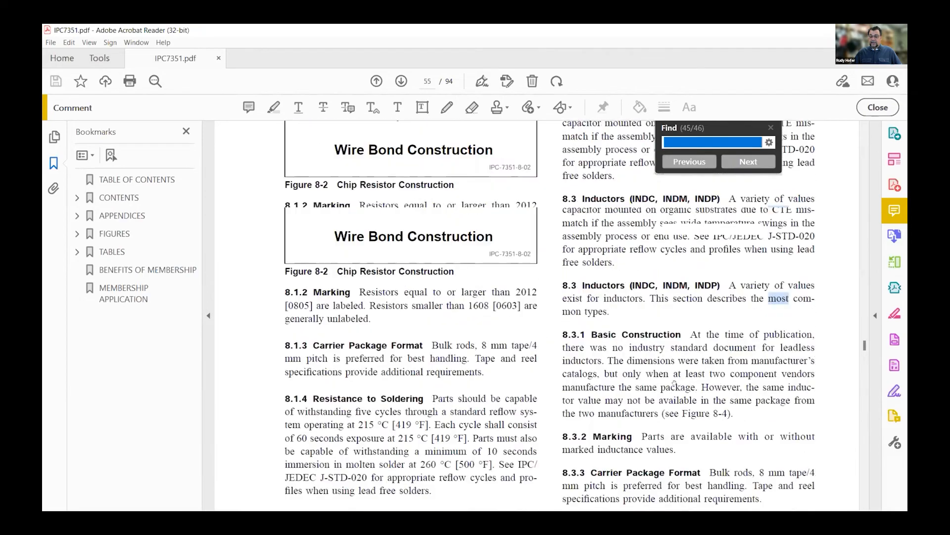
pyautogui.scroll(12, 681, 381)
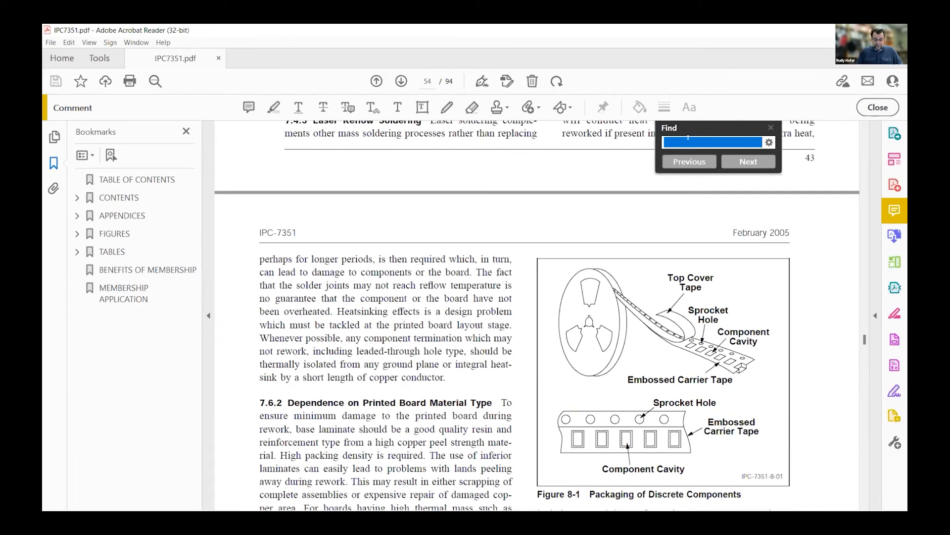
# Search the document for "courtyard" and read the definitions of courtyard, courtyard excess and courtyard manufacturing zone
pyautogui.write('cour')
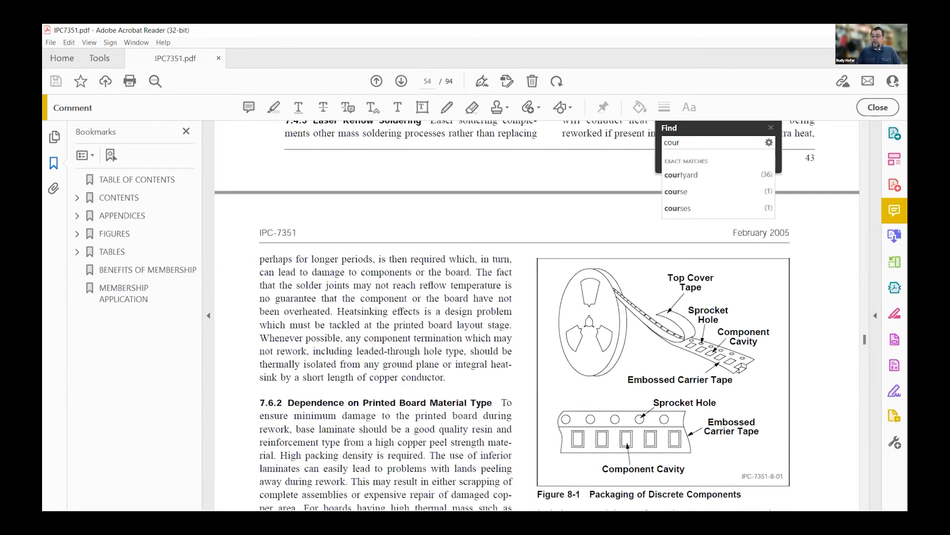
pyautogui.write('tyard')
pyautogui.press('Return')
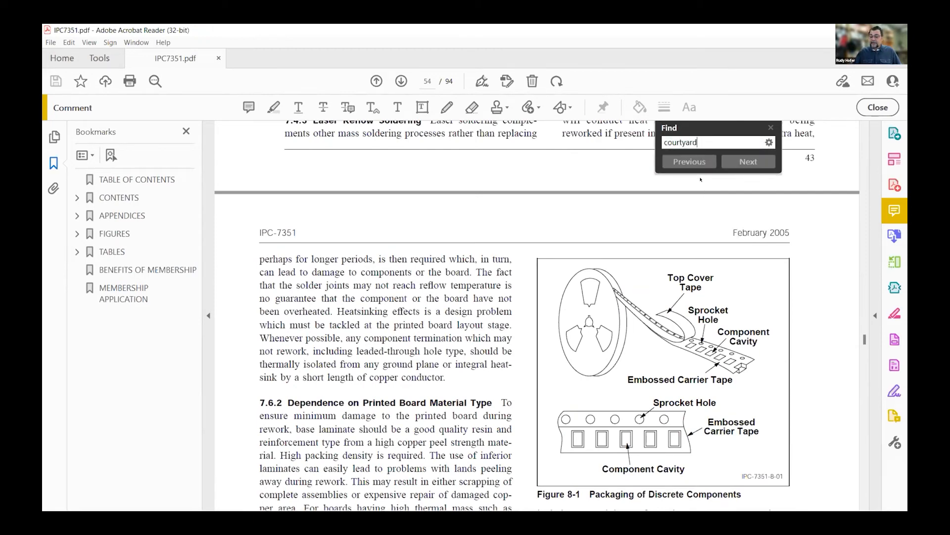
pyautogui.click(746, 164)
pyautogui.click(747, 163)
pyautogui.click(748, 165)
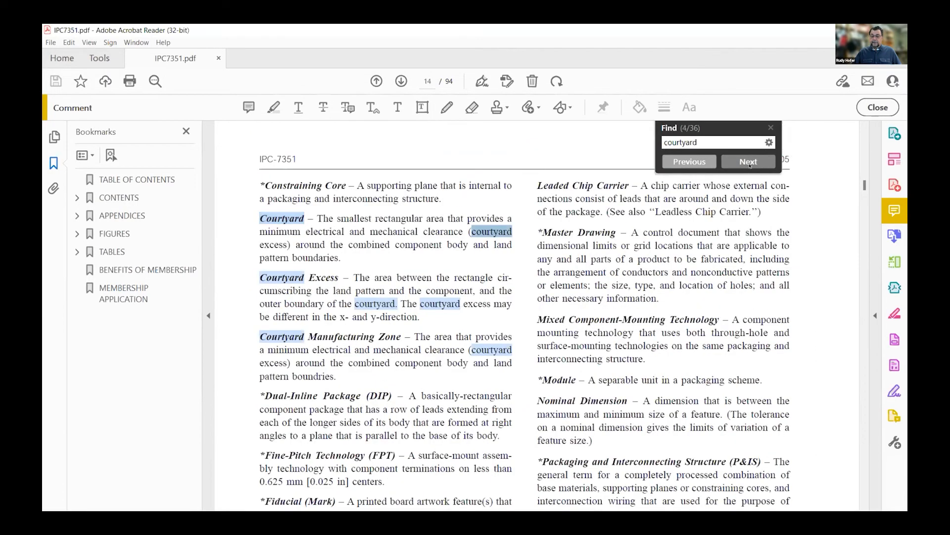
pyautogui.click(749, 165)
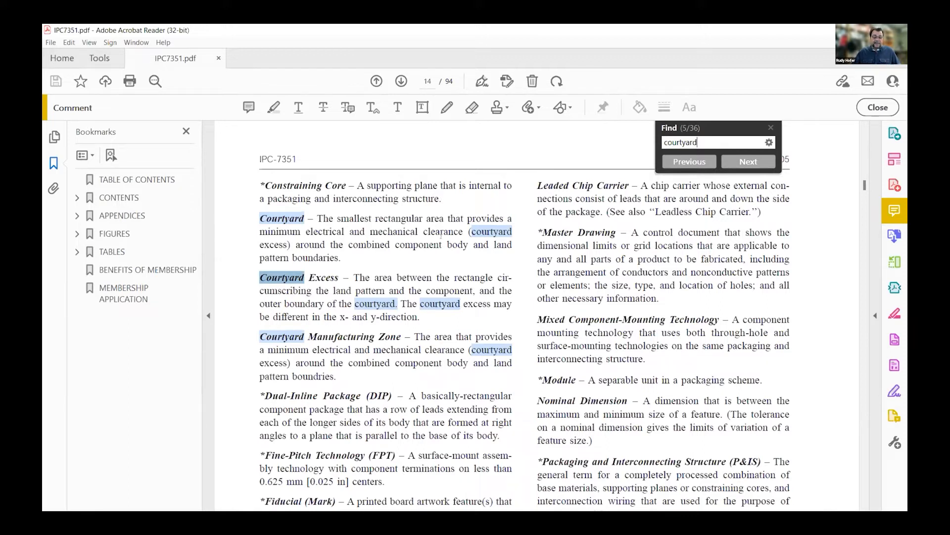
pyautogui.click(743, 161)
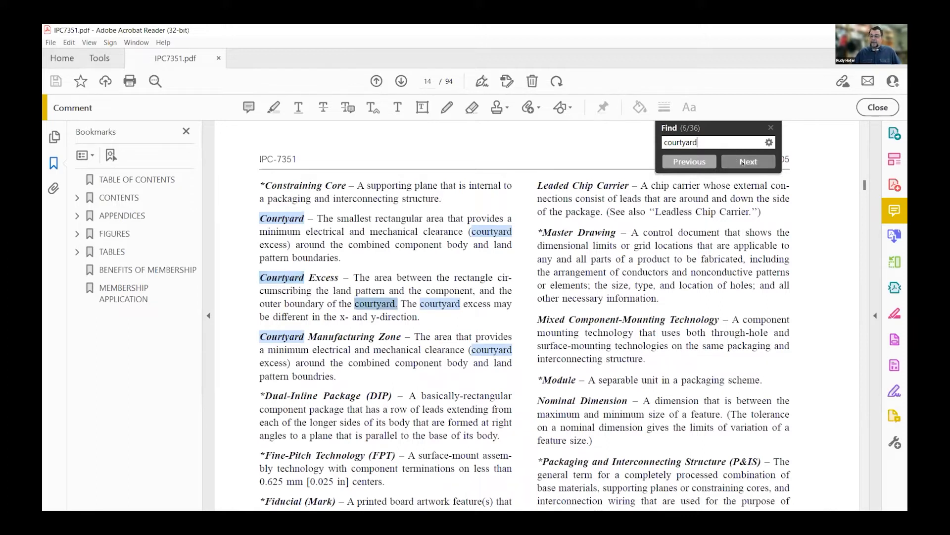
pyautogui.click(743, 162)
pyautogui.click(744, 163)
pyautogui.click(744, 164)
pyautogui.click(744, 164)
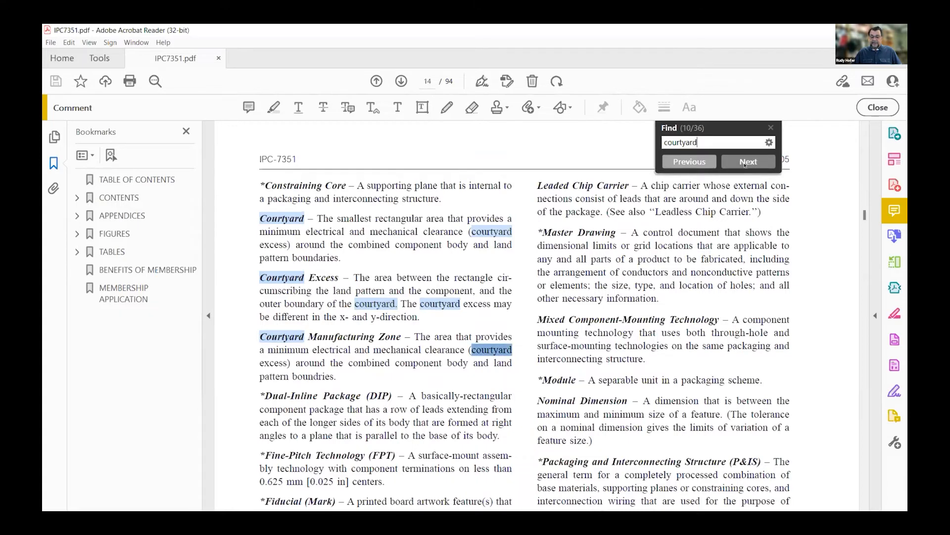
# Continue through the "courtyard" matches to examine the solder joint analysis text and the courtyard excess rows in tables 3-3 to 3-13
pyautogui.click(744, 164)
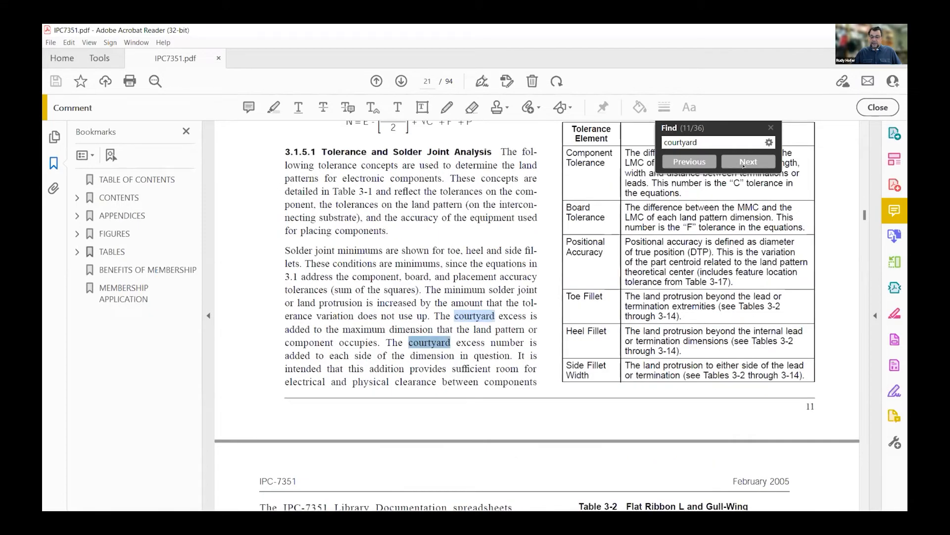
pyautogui.click(744, 164)
pyautogui.click(744, 164)
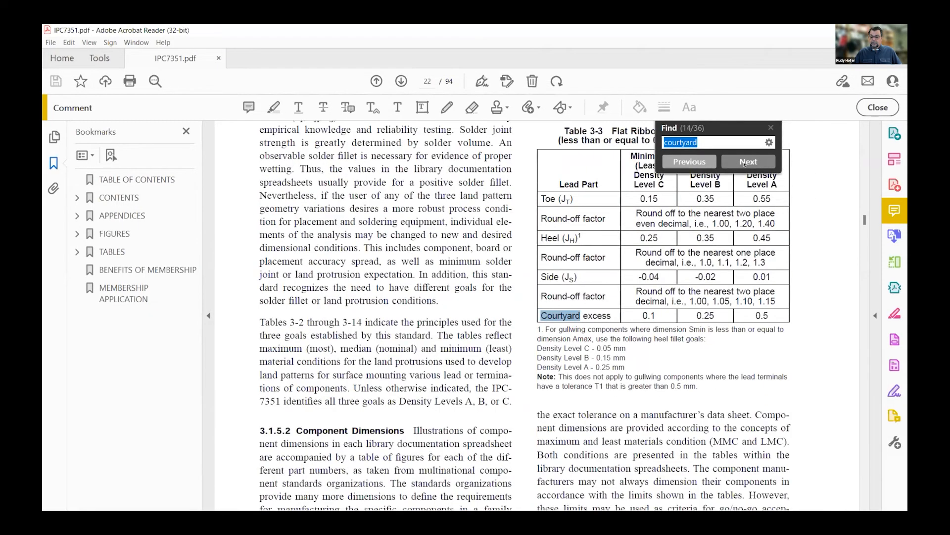
pyautogui.click(744, 164)
pyautogui.click(744, 164)
pyautogui.click(744, 163)
pyautogui.click(744, 164)
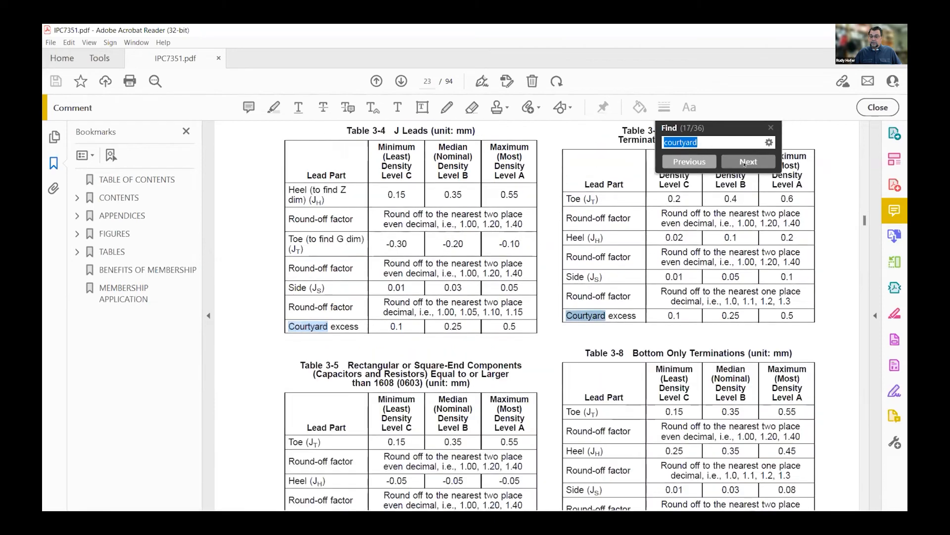
pyautogui.click(744, 164)
pyautogui.click(744, 164)
pyautogui.click(744, 164)
pyautogui.click(744, 164)
# Continue through the next two "courtyard" matches after table 3-13
pyautogui.click(744, 164)
pyautogui.click(744, 164)
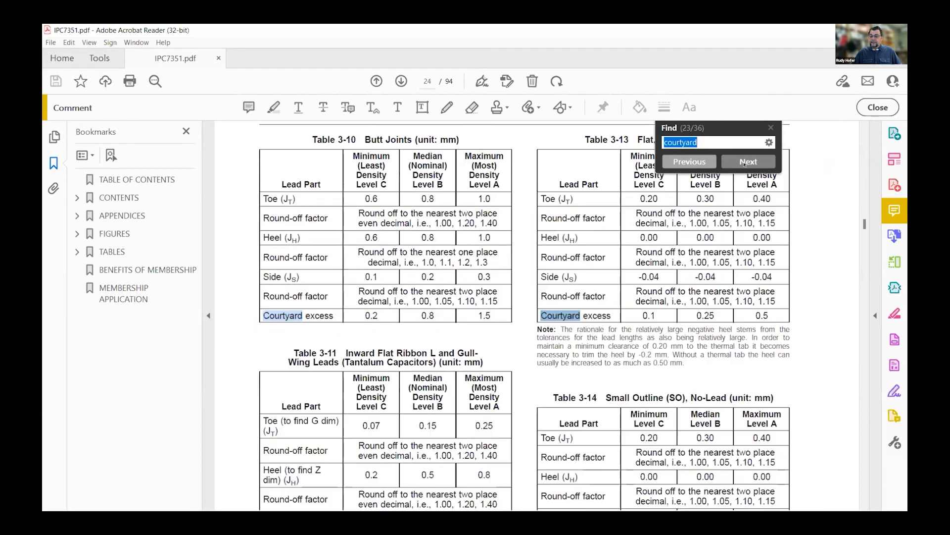
pyautogui.click(744, 164)
pyautogui.click(744, 164)
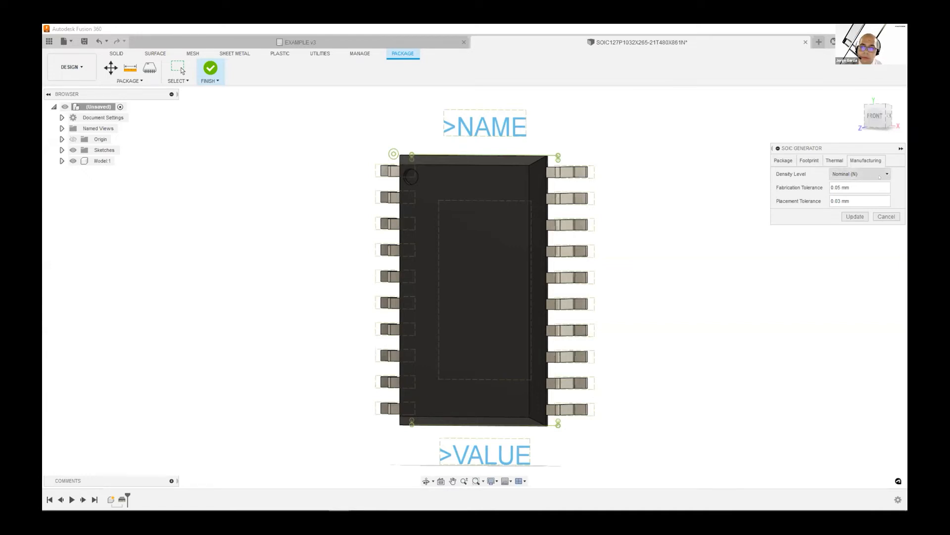
# Set the SOIC package's density level to Most (M), update it, and inspect the pad outlines around the leads
pyautogui.click(881, 173)
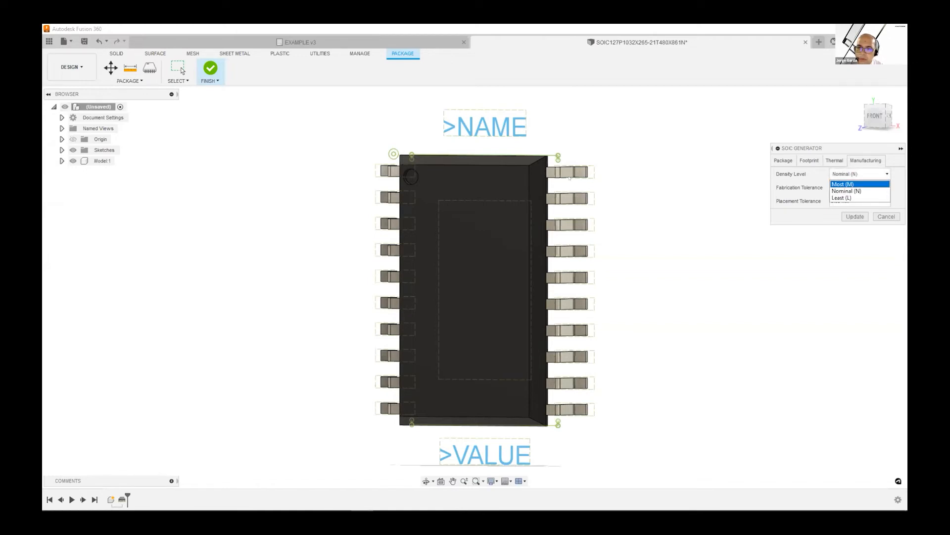
pyautogui.scroll(8, 573, 177)
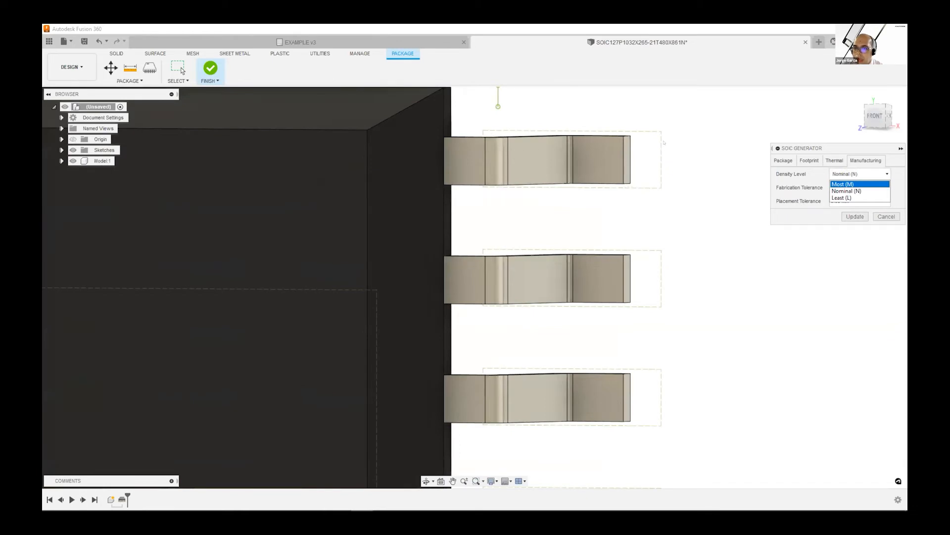
pyautogui.scroll(1, 644, 144)
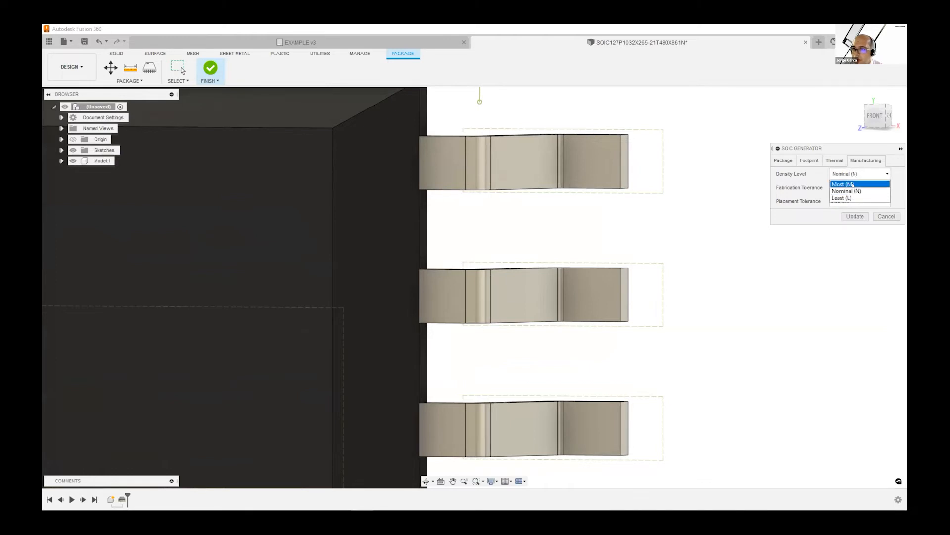
pyautogui.click(853, 185)
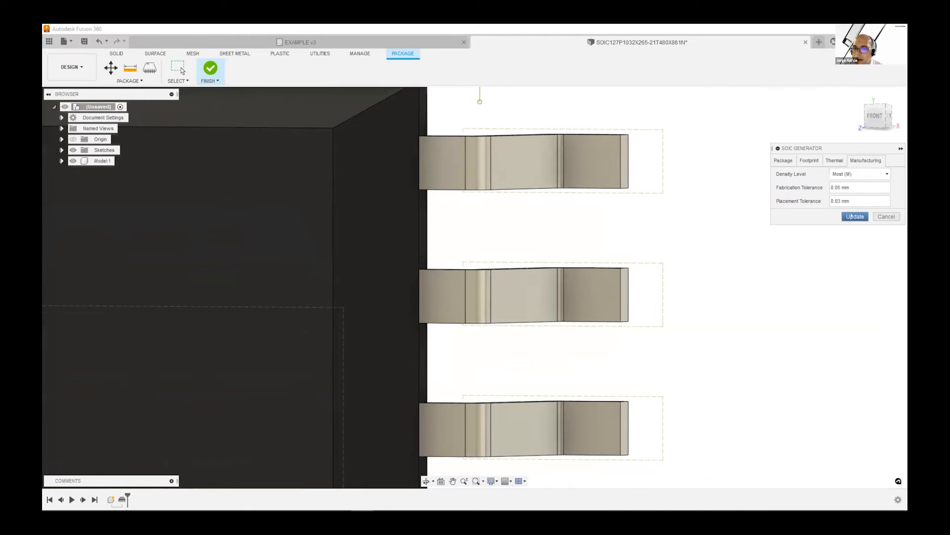
pyautogui.click(855, 217)
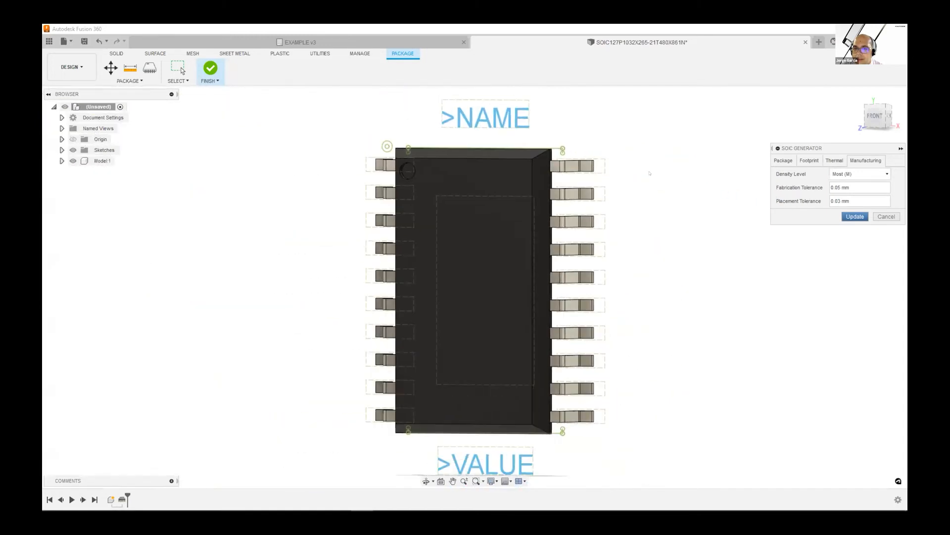
pyautogui.scroll(10, 593, 165)
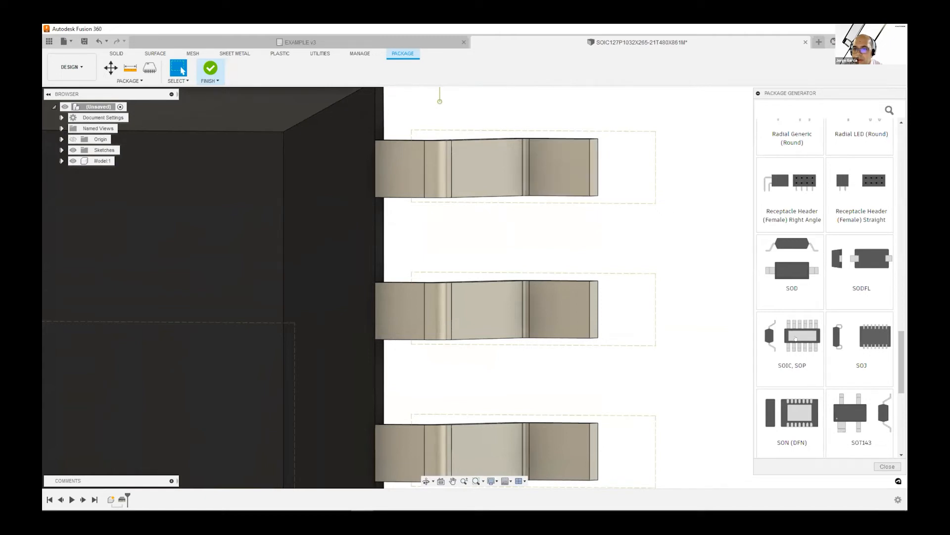
# Reopen the SOIC generator, set the density level to Least (L), update the package and inspect the pad outlines around the leads
pyautogui.click(795, 341)
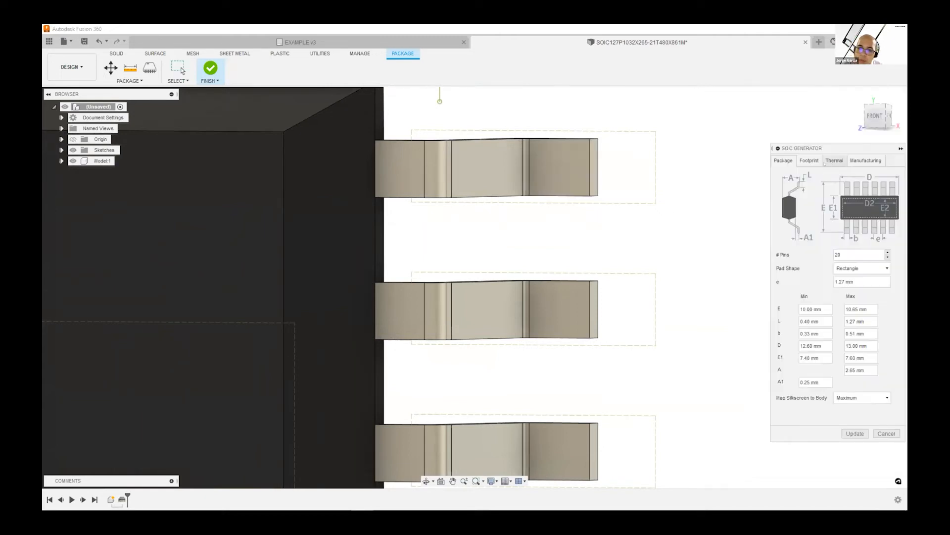
pyautogui.click(852, 160)
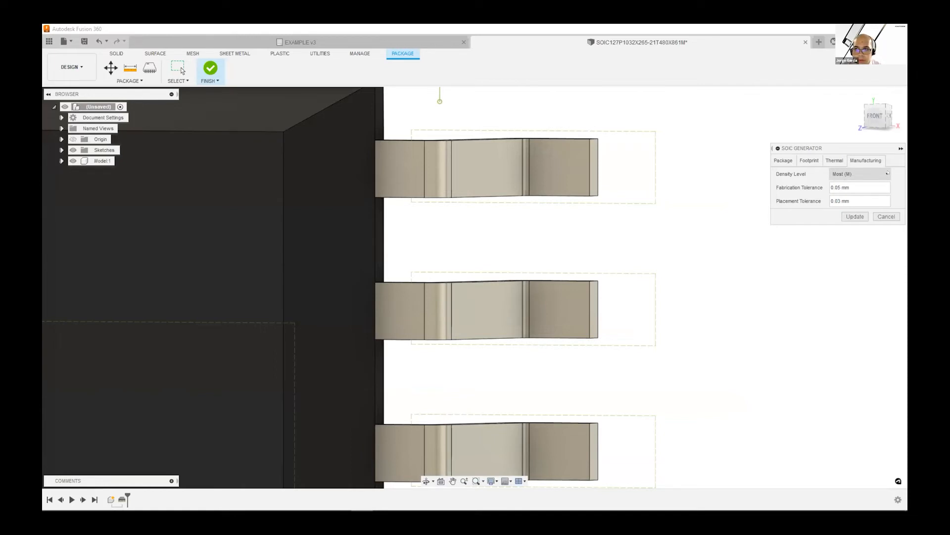
pyautogui.click(855, 174)
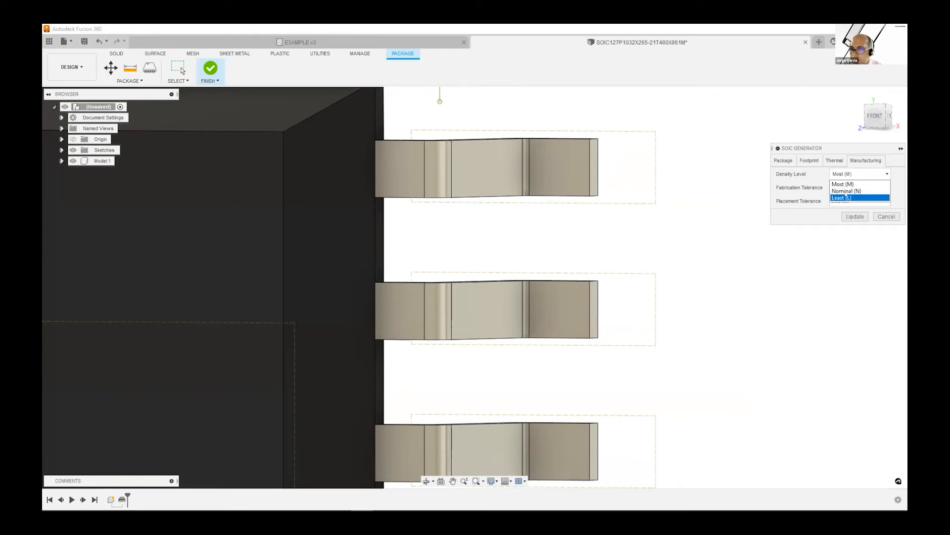
pyautogui.click(849, 216)
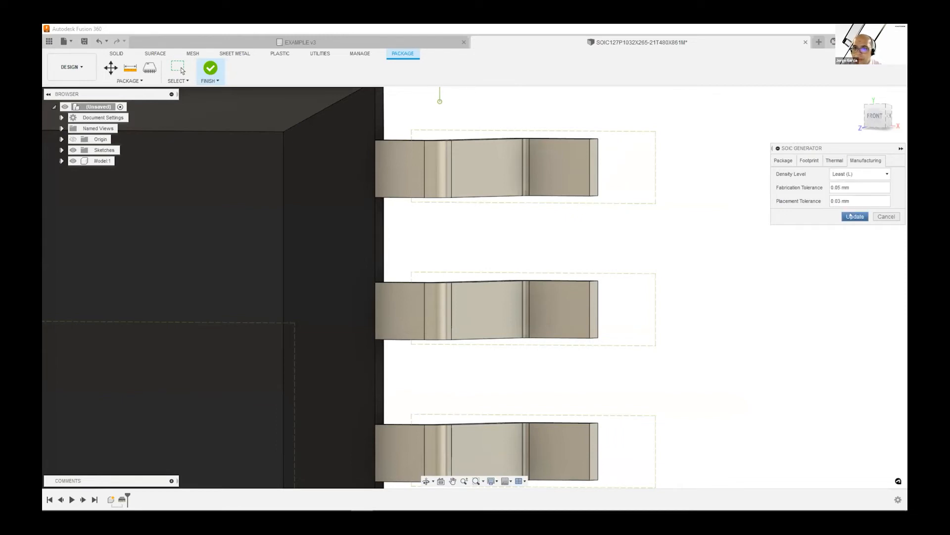
pyautogui.scroll(-8, 592, 186)
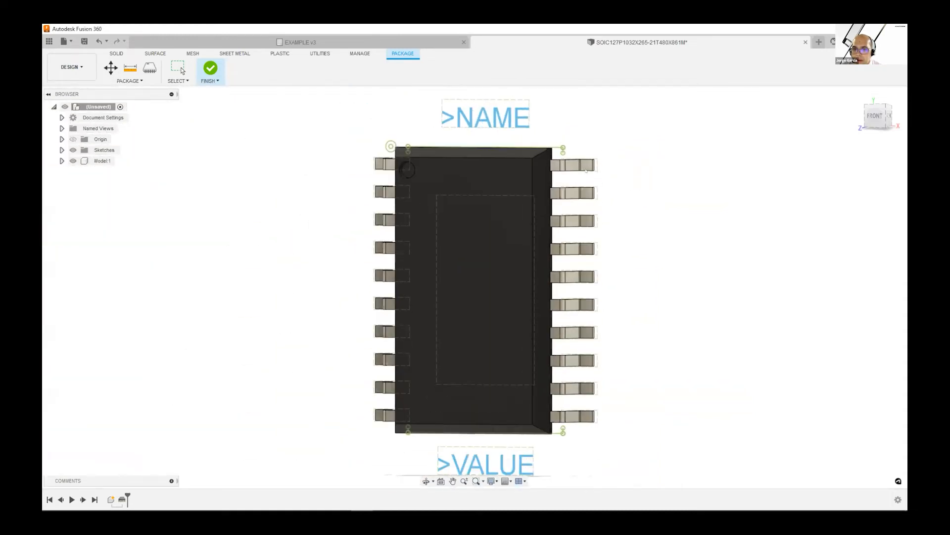
pyautogui.scroll(-3, 587, 171)
pyautogui.scroll(10, 591, 167)
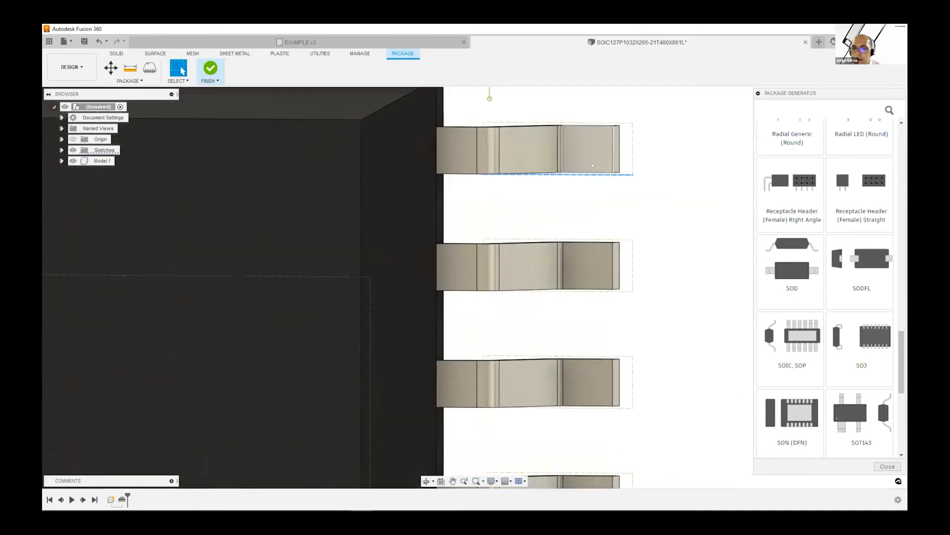
pyautogui.scroll(2, 592, 166)
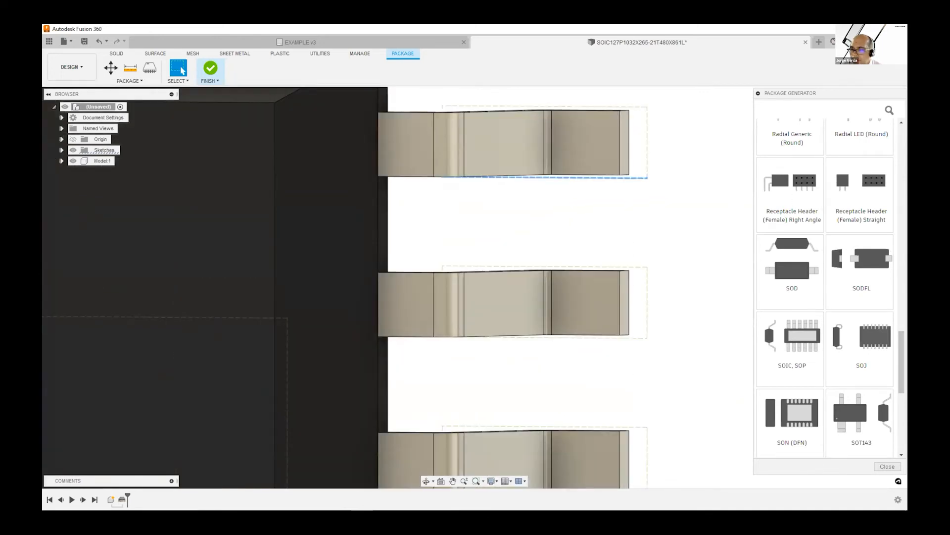
# Reopen the SOIC generator and set the density level back to Nominal (N)
pyautogui.scroll(3, 896, 312)
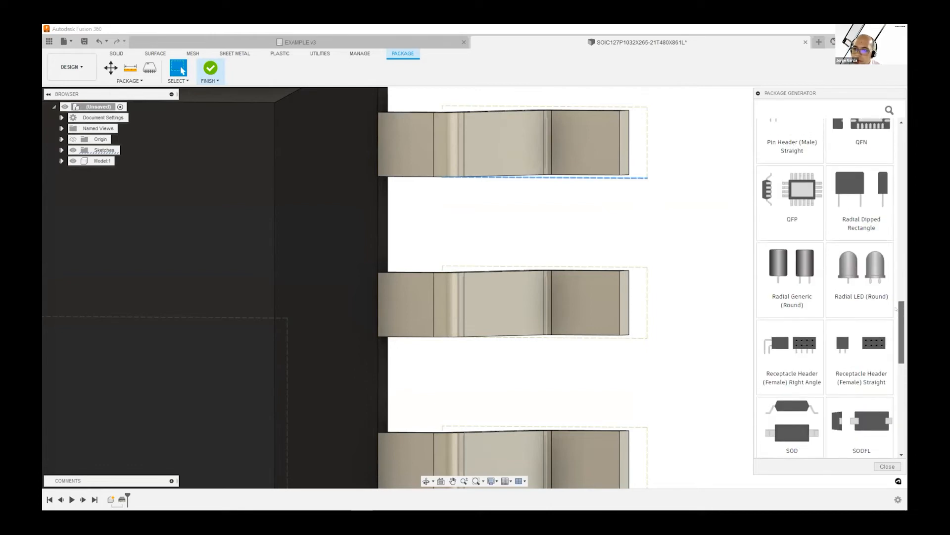
pyautogui.scroll(-3, 896, 308)
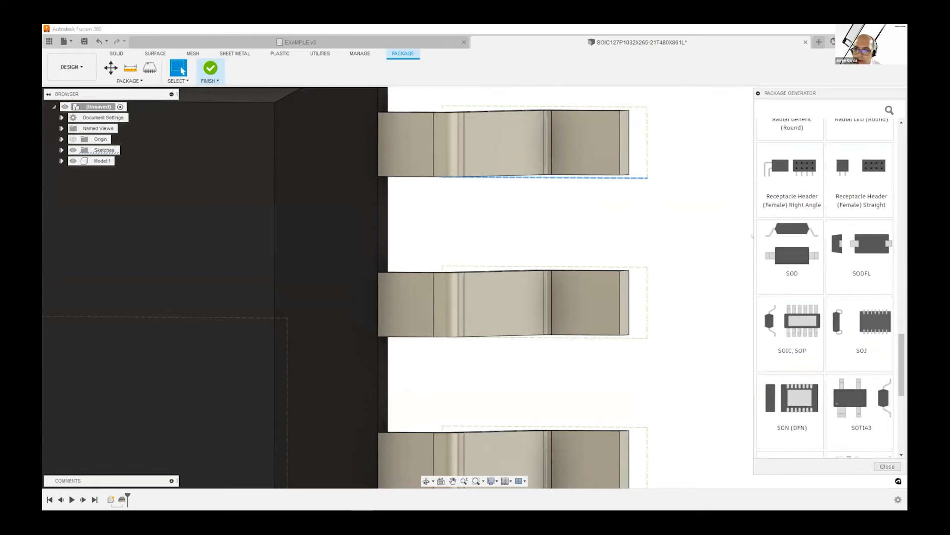
pyautogui.click(792, 327)
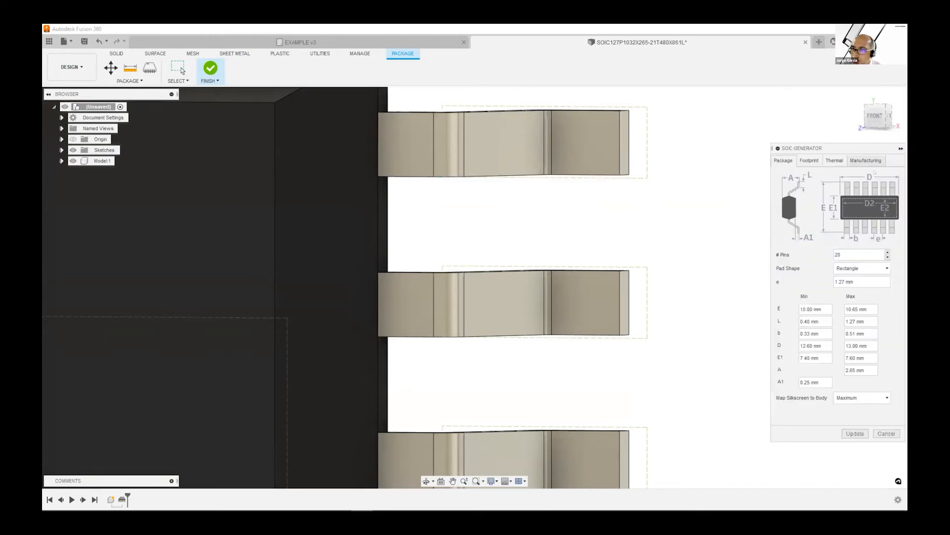
pyautogui.click(870, 161)
pyautogui.click(860, 186)
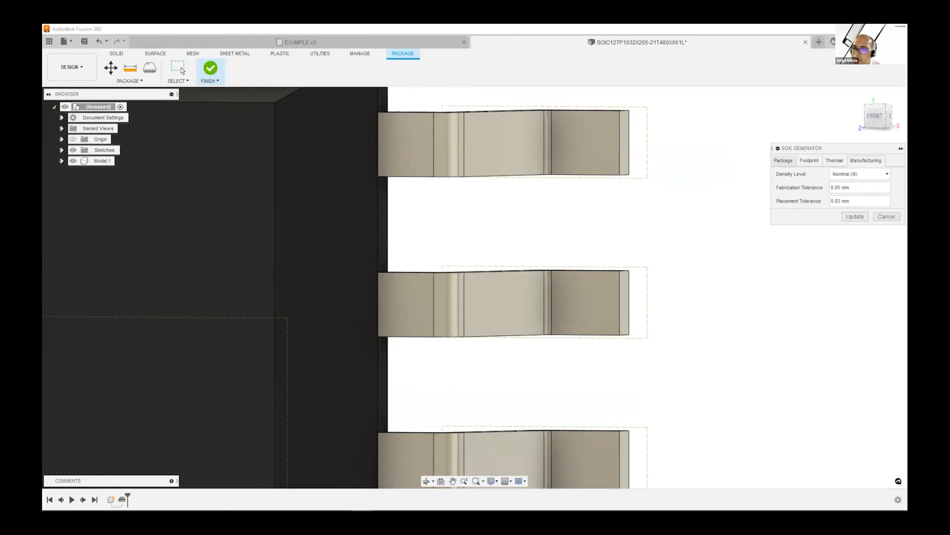
# Examine the available Map Silkscreen to Body options in the package dimensions, keeping Maximum
pyautogui.click(781, 161)
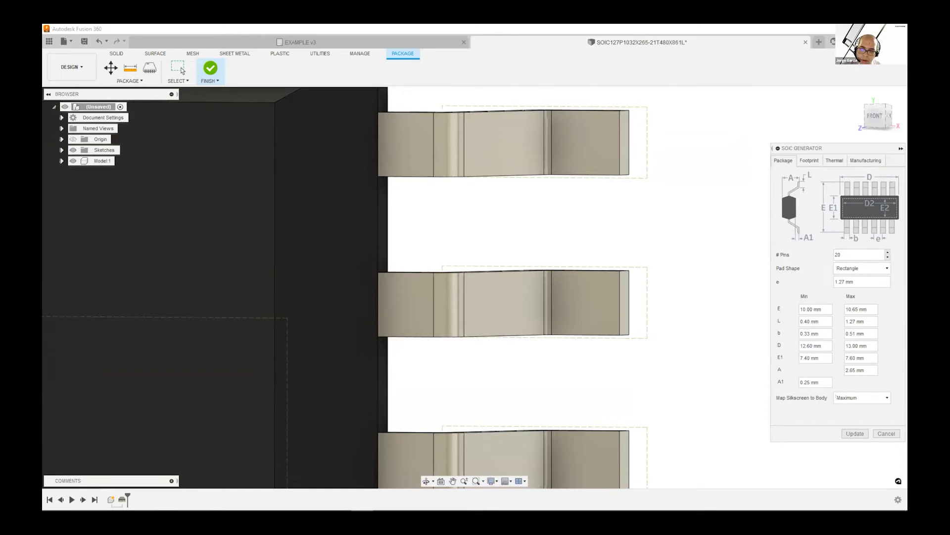
pyautogui.click(887, 397)
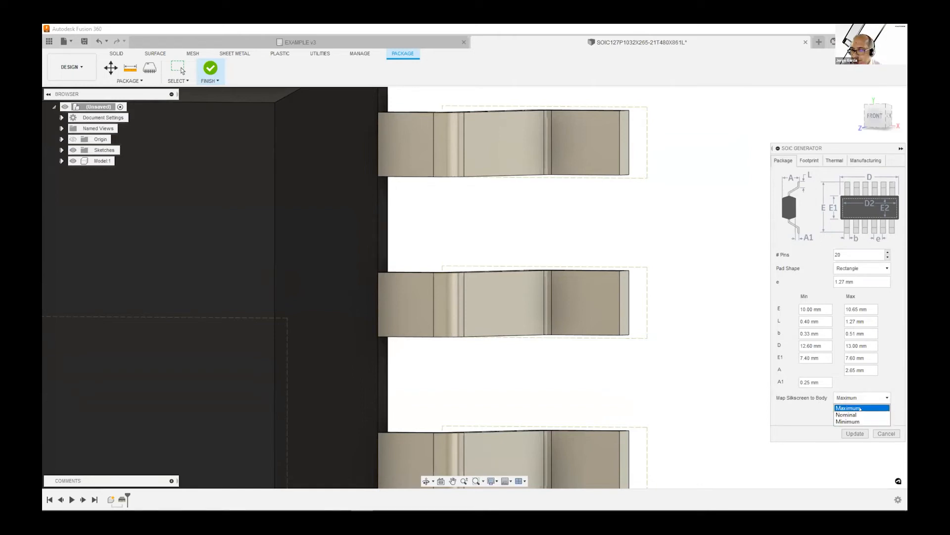
pyautogui.click(795, 397)
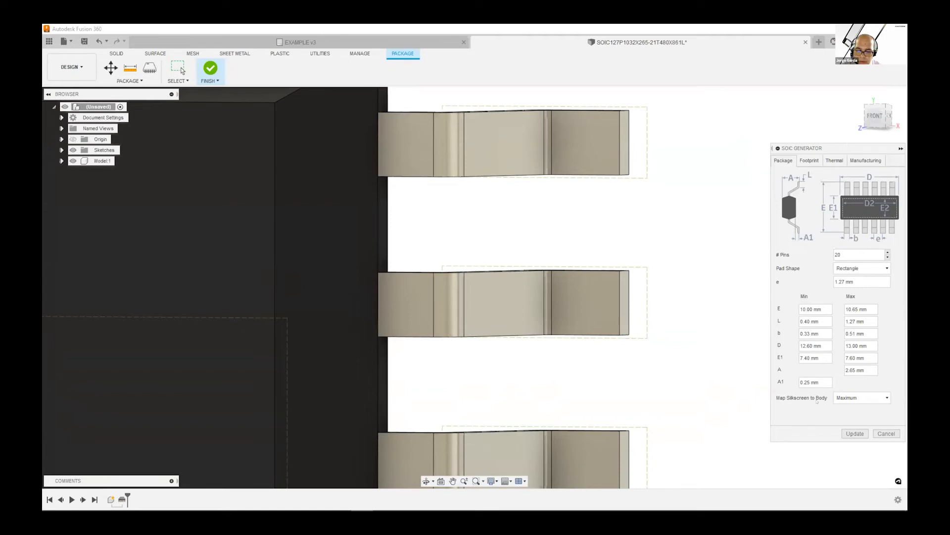
pyautogui.click(866, 398)
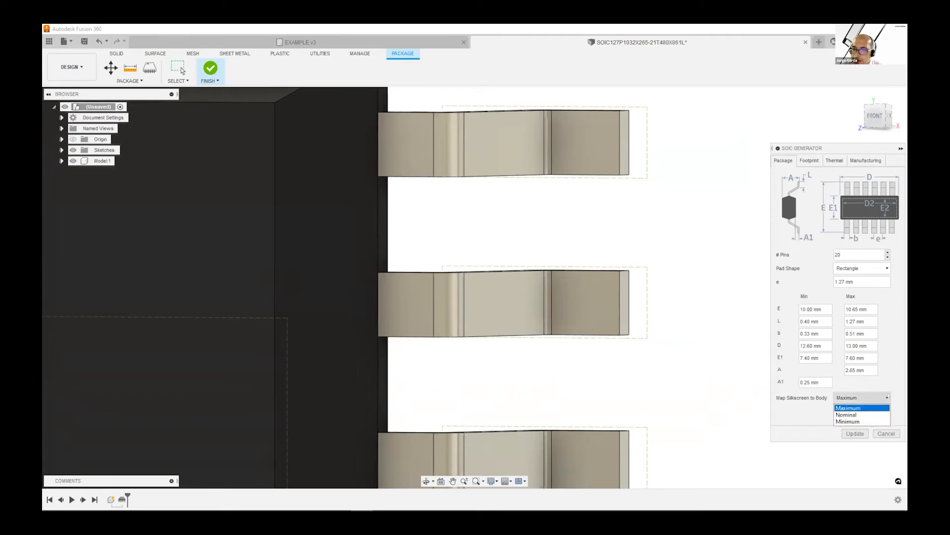
pyautogui.click(818, 158)
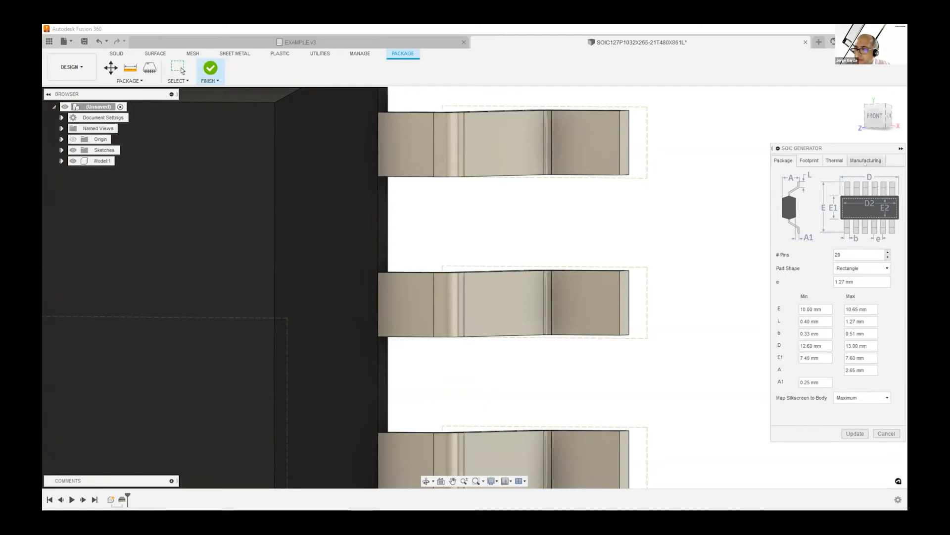
# Update the package with the Nominal (N) density level and close the Package Generator
pyautogui.click(865, 161)
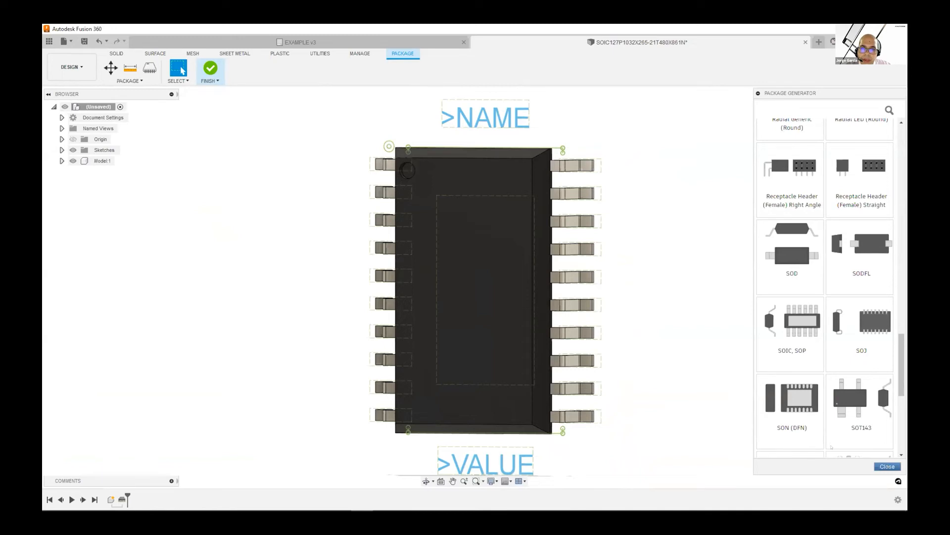
pyautogui.click(887, 467)
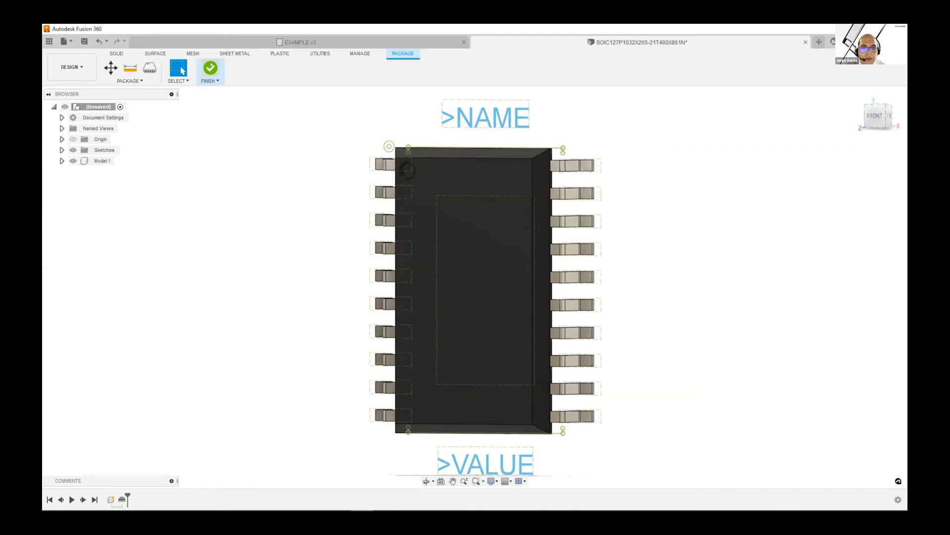
# Finish the package and save it under its default name in the 3D Models folder of the Libraries project
pyautogui.click(211, 65)
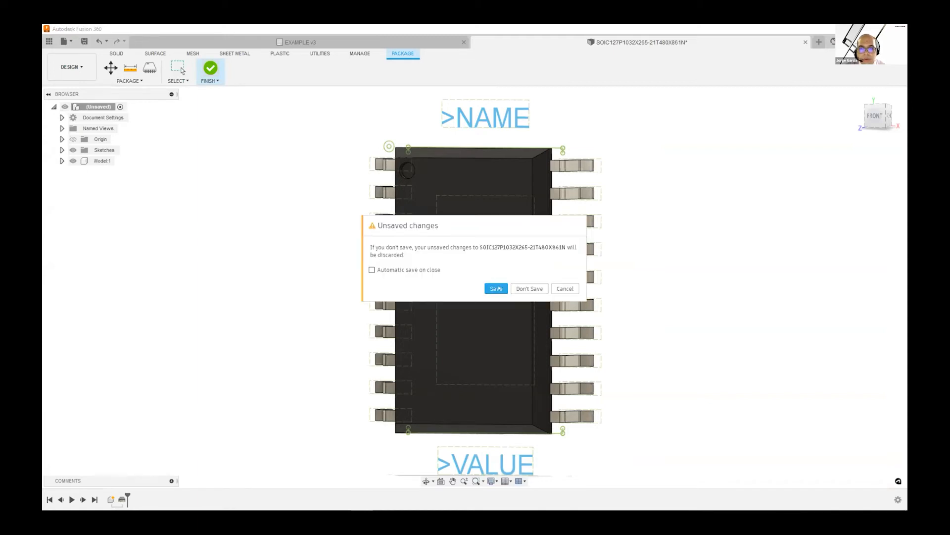
pyautogui.click(497, 288)
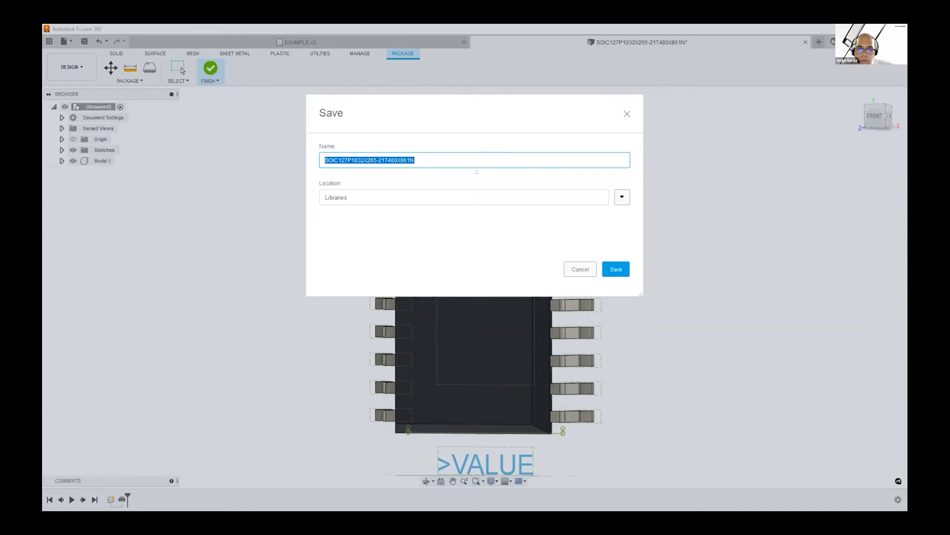
pyautogui.click(616, 196)
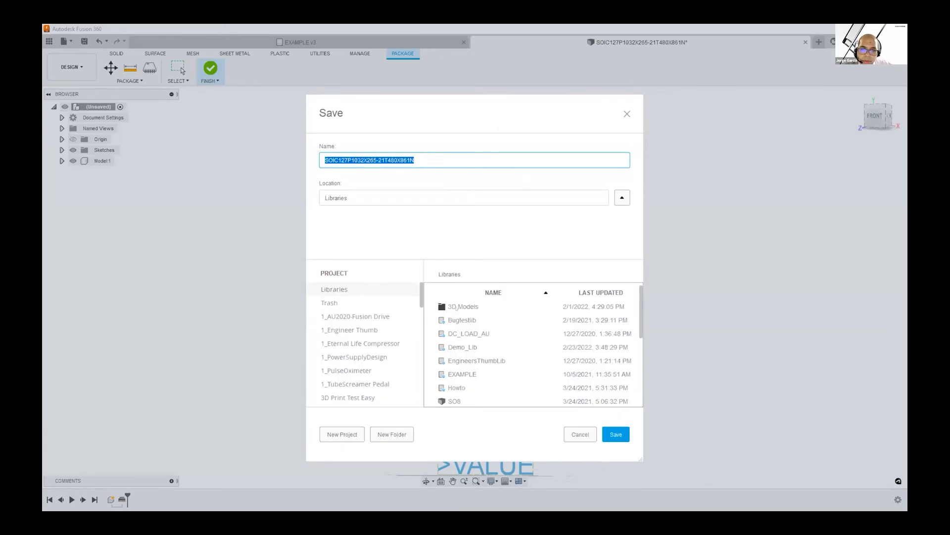
pyautogui.doubleClick(457, 308)
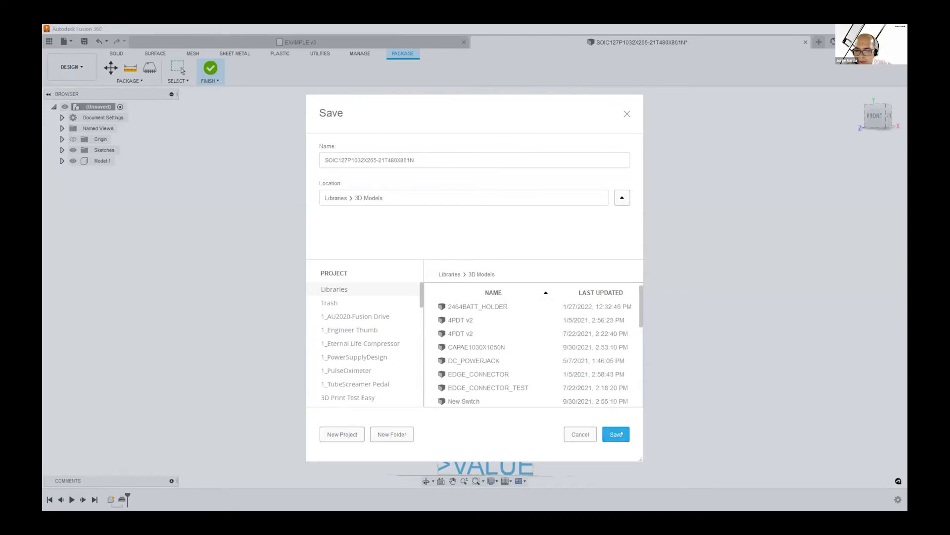
pyautogui.click(622, 433)
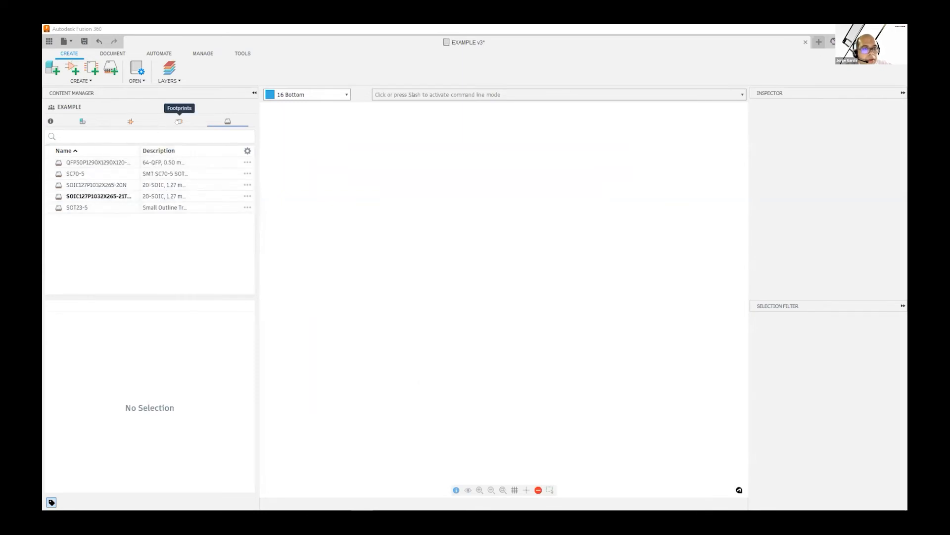
# Open the footprint SOIC127P1032X265-21T480X861N from the library and widen the Name column to show full footprint names
pyautogui.click(177, 121)
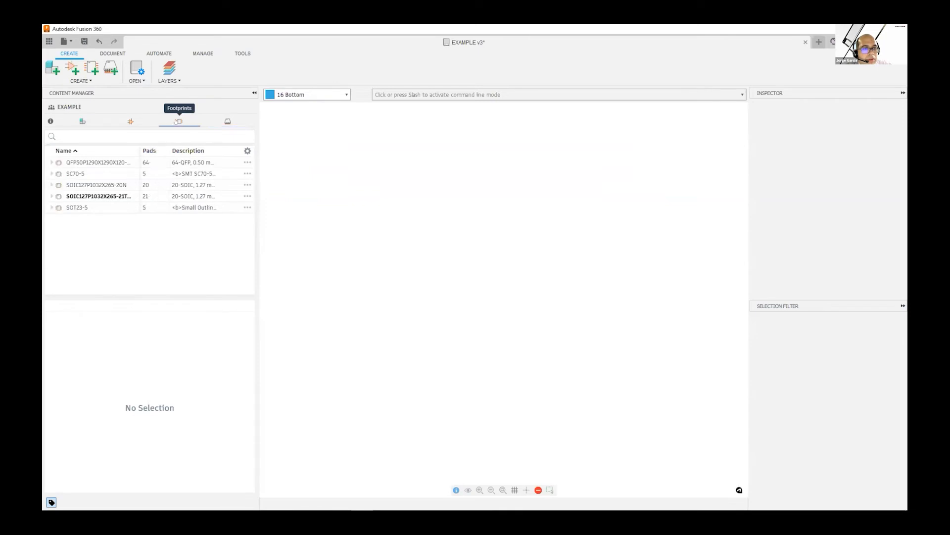
pyautogui.click(112, 197)
pyautogui.doubleClick(111, 197)
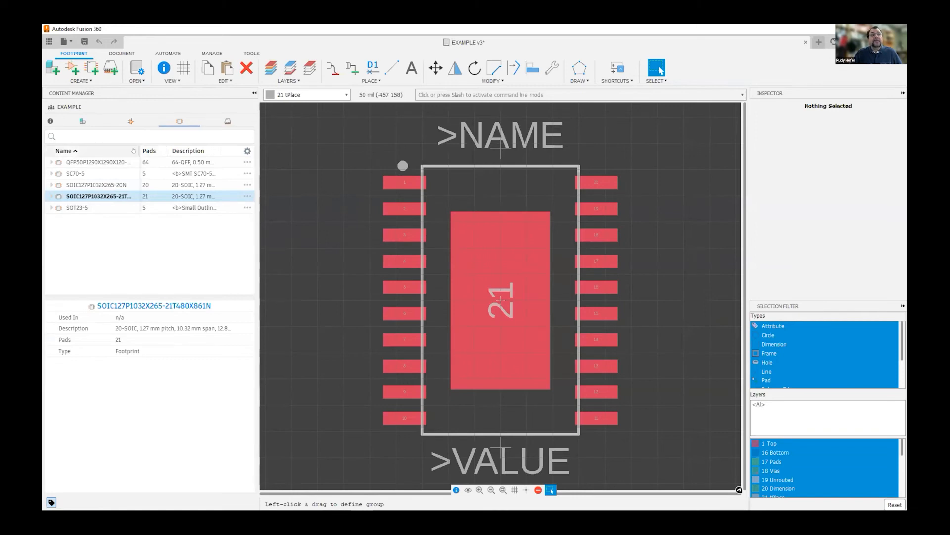
pyautogui.moveTo(133, 150); pyautogui.dragTo(167, 142)
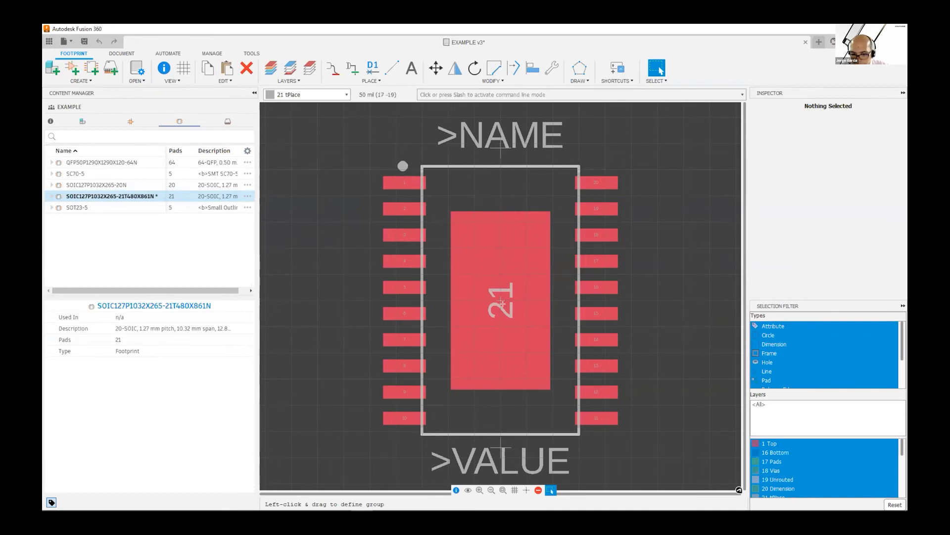
pyautogui.scroll(5, 398, 153)
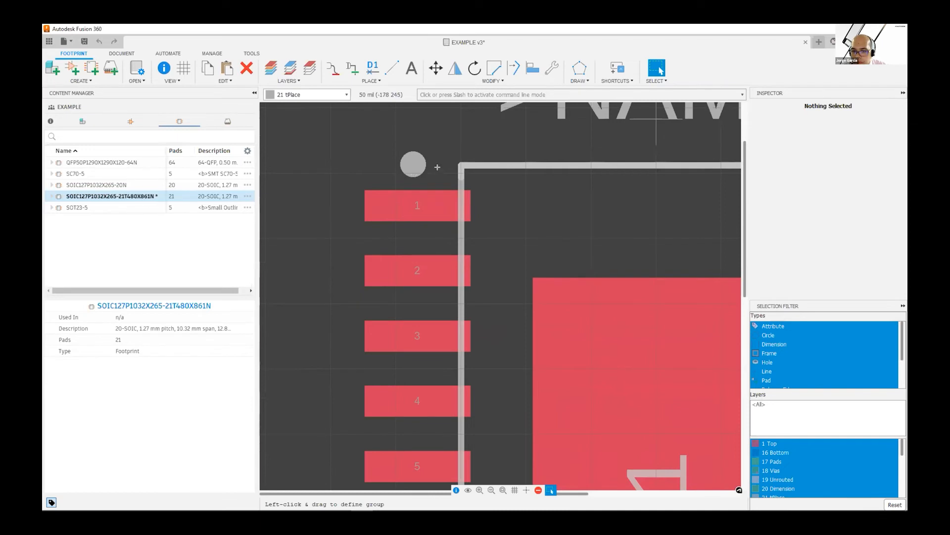
pyautogui.scroll(-5, 414, 174)
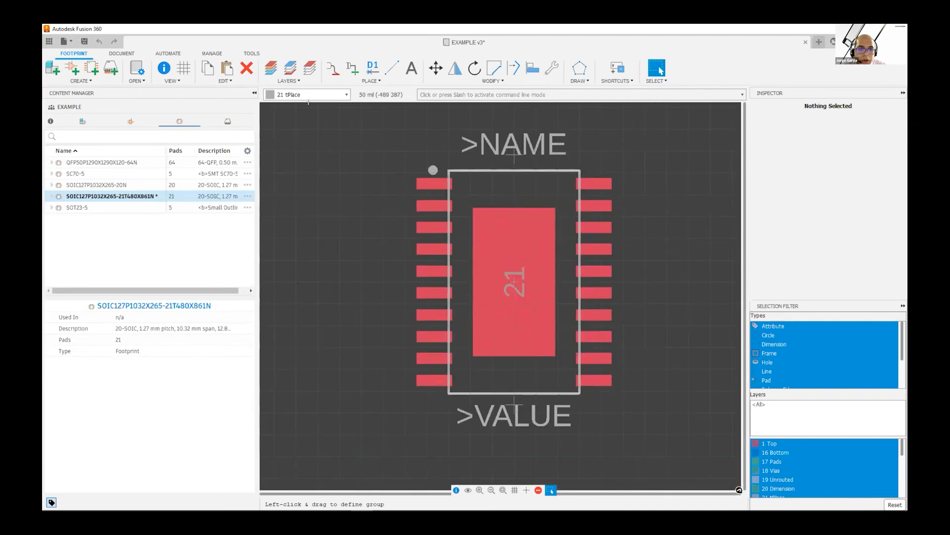
# Make all layers visible for the SOIC127P1032X265-21T480X861N footprint and close the layer settings
pyautogui.click(270, 68)
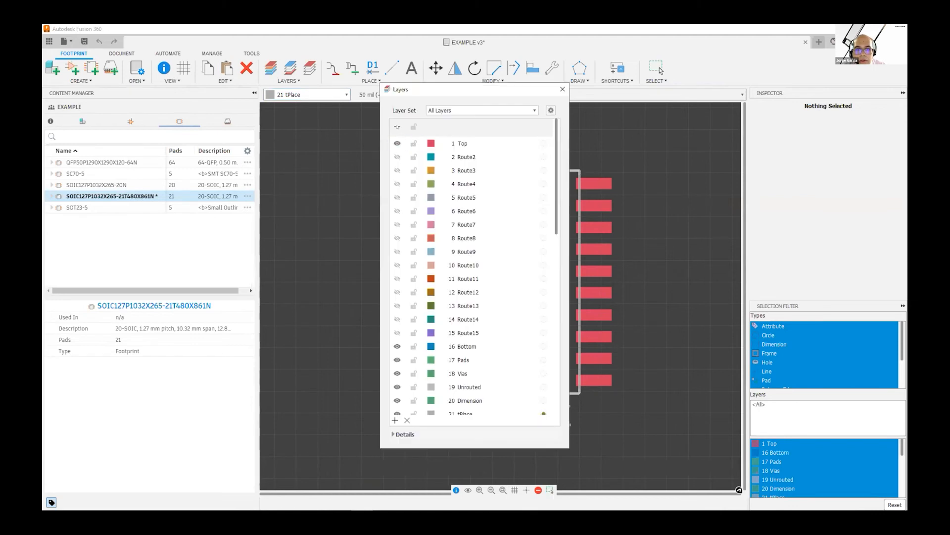
pyautogui.click(397, 127)
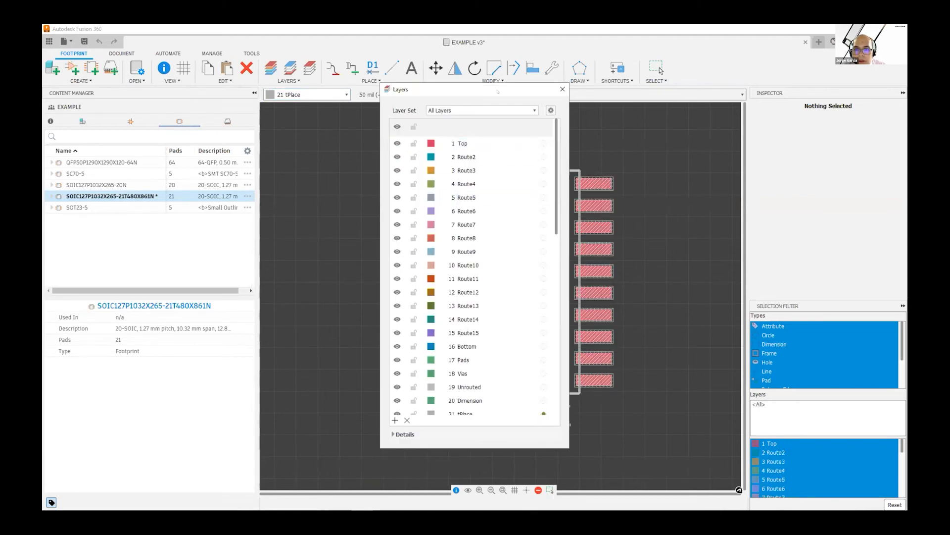
pyautogui.moveTo(461, 89); pyautogui.dragTo(314, 107)
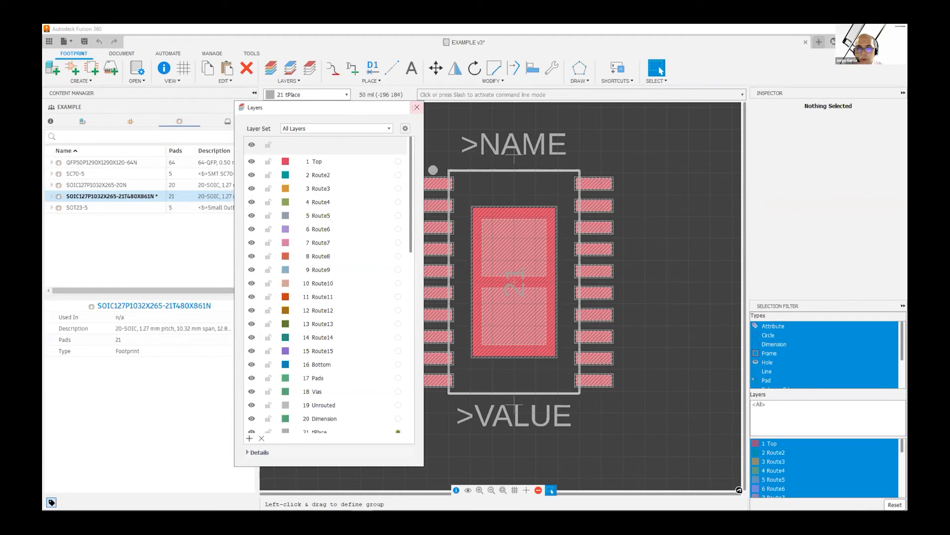
pyautogui.click(417, 107)
pyautogui.scroll(2, 604, 269)
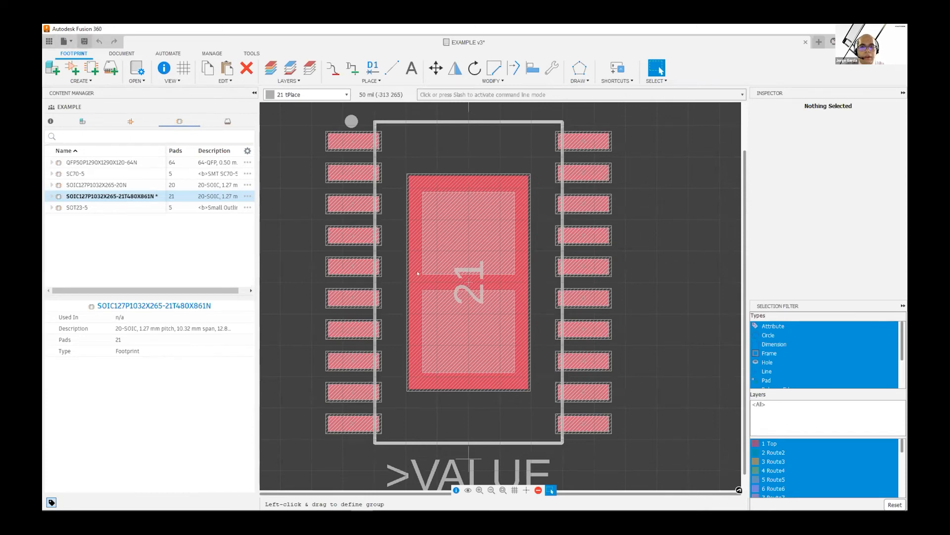
# Save the EXAMPLE library with the version description "New 3d model SOIC with thermal PAD"
pyautogui.hotkey('ctrl', 's')
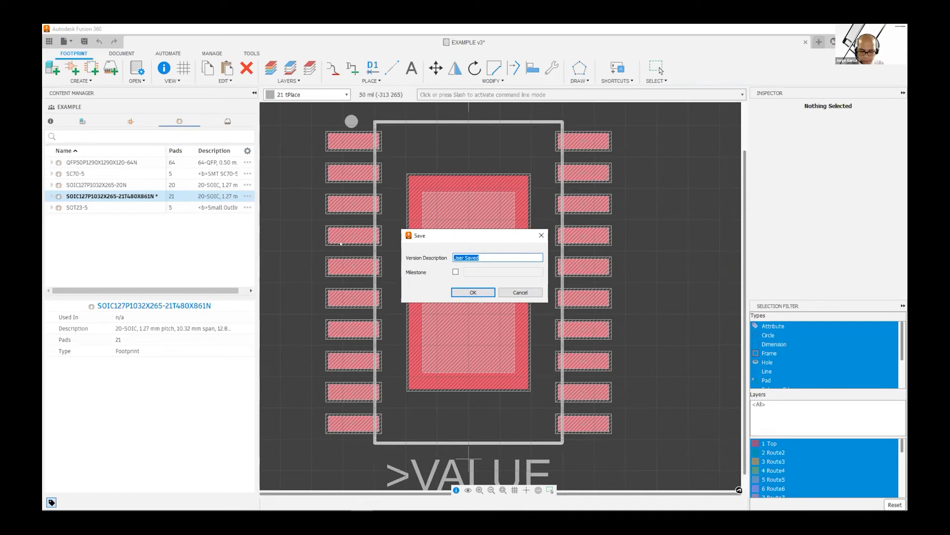
pyautogui.write('New ')
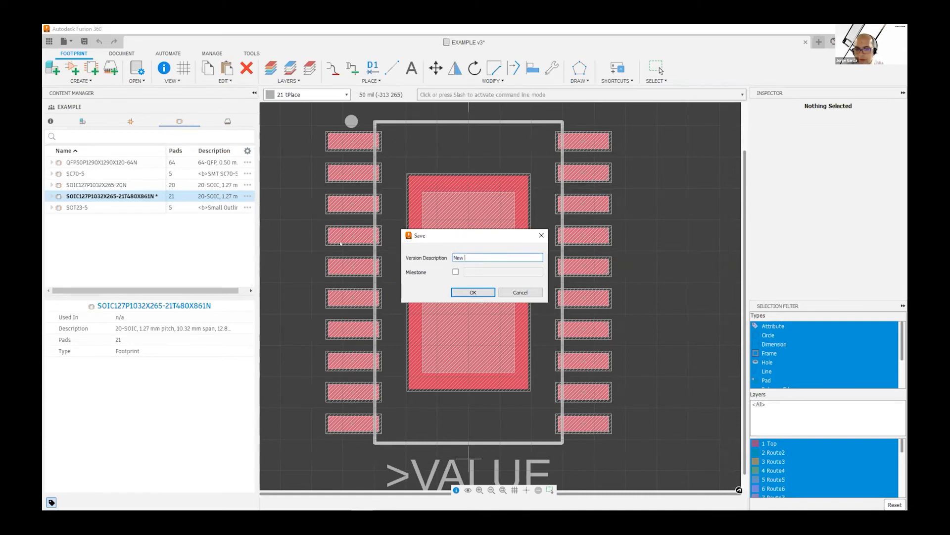
pyautogui.write('3d mode')
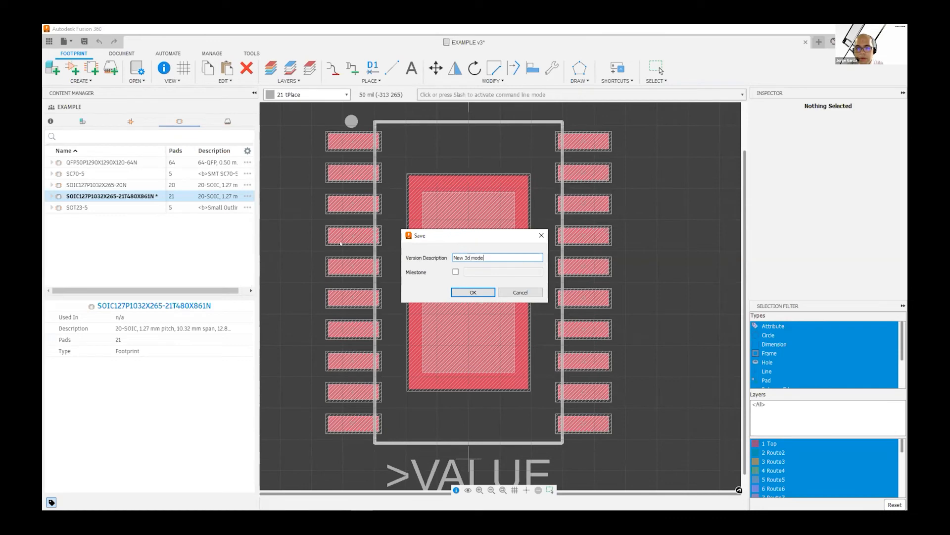
pyautogui.write('l SOIC wi')
pyautogui.write('th thermal PAD')
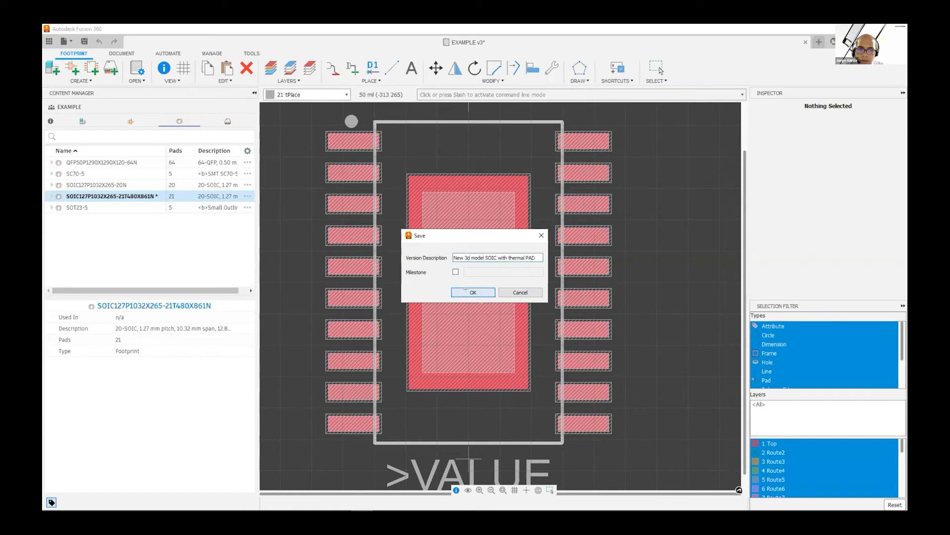
pyautogui.click(465, 291)
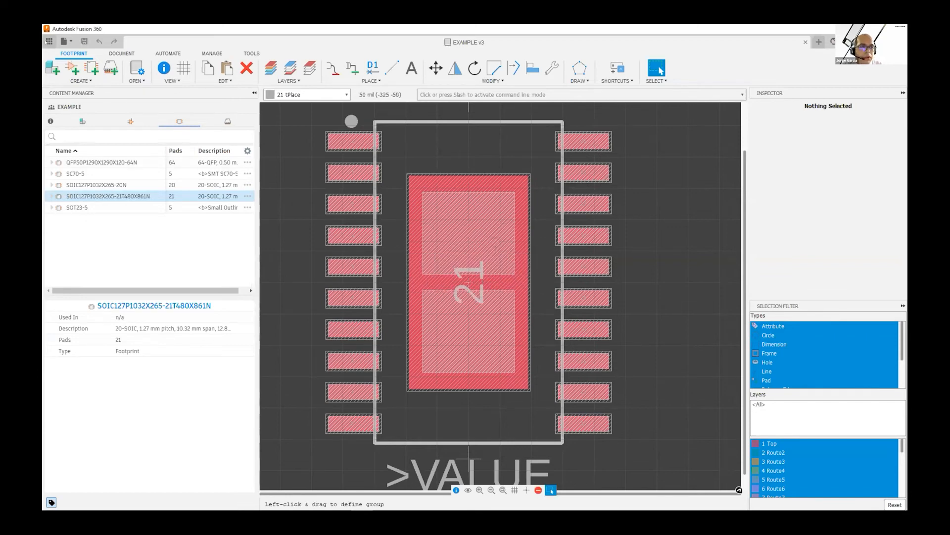
# Open the Tubescreamer4 electronics design from the 1_AU2020-Fusion Drive project, declining the recovery document
pyautogui.click(49, 41)
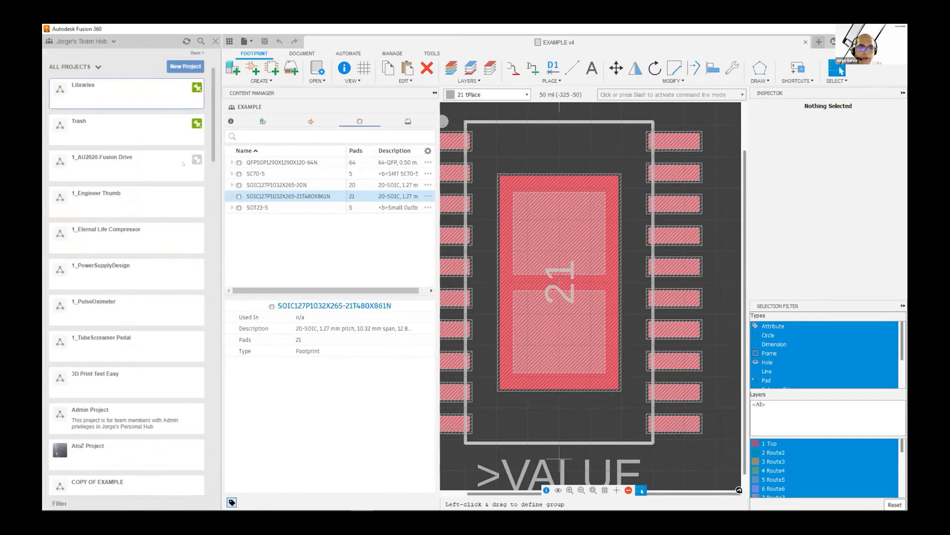
pyautogui.click(96, 162)
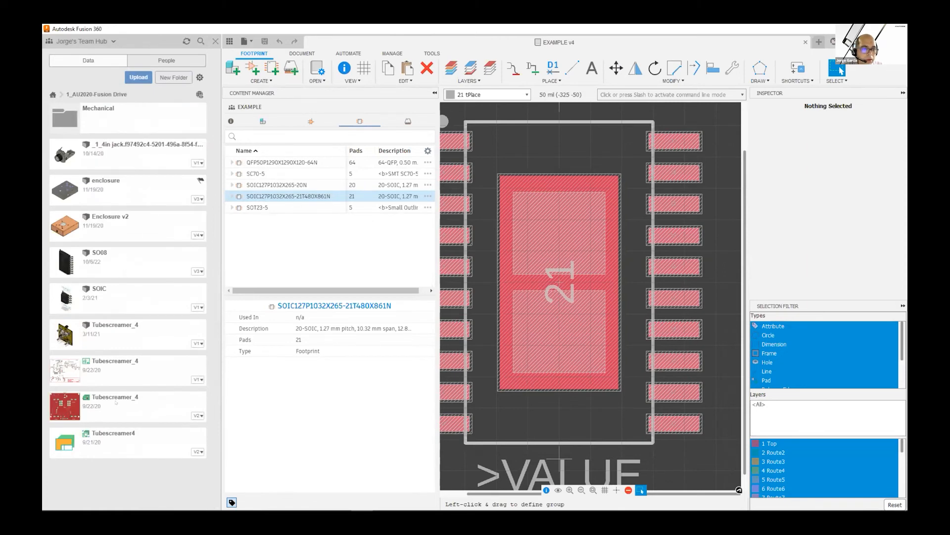
pyautogui.doubleClick(114, 442)
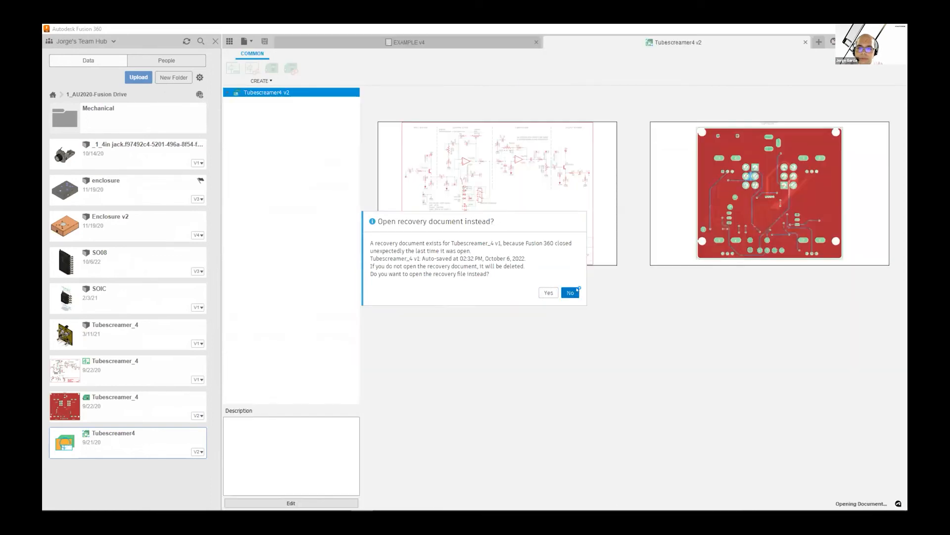
pyautogui.click(572, 291)
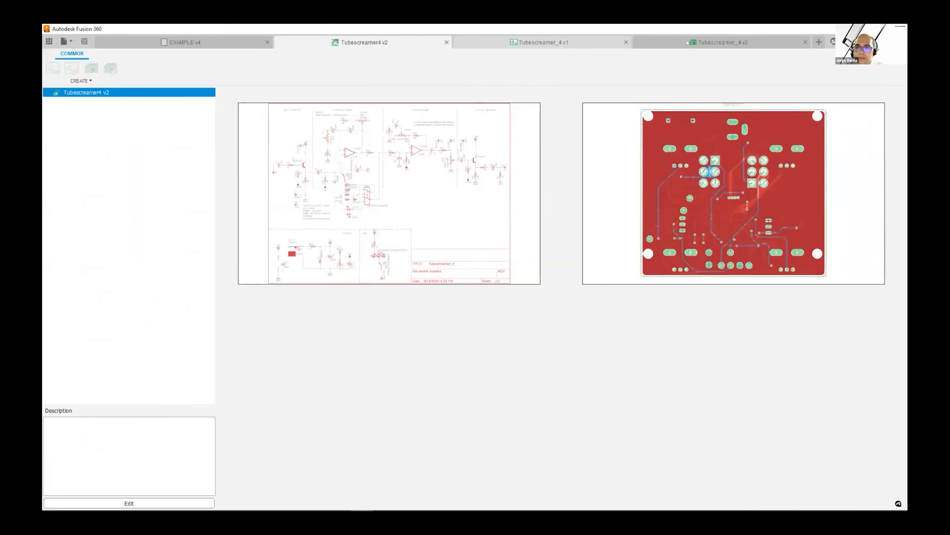
# Add a custom 3D model to the IC2 op-amp in the Tubescreamer_4 schematic, saving it as SO08 in Libraries > 3D Models
pyautogui.click(549, 42)
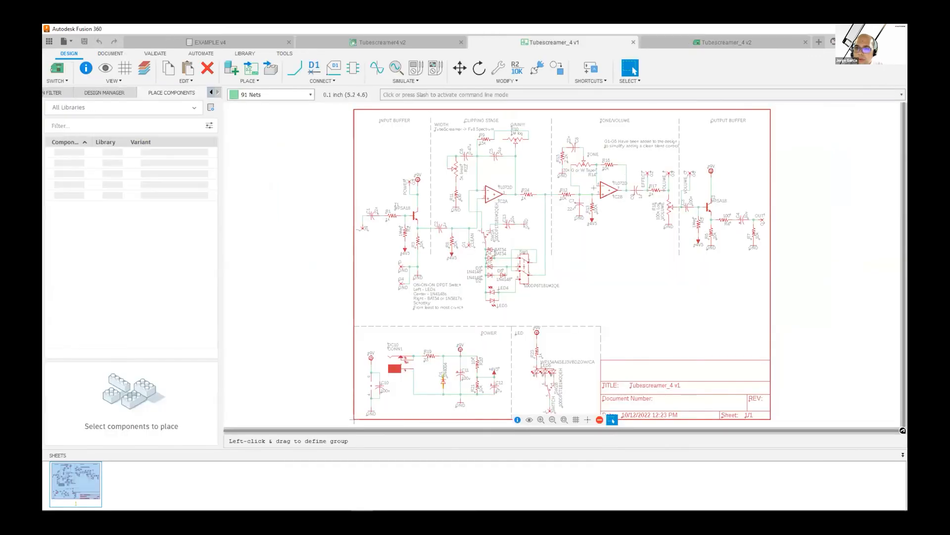
pyautogui.click(726, 43)
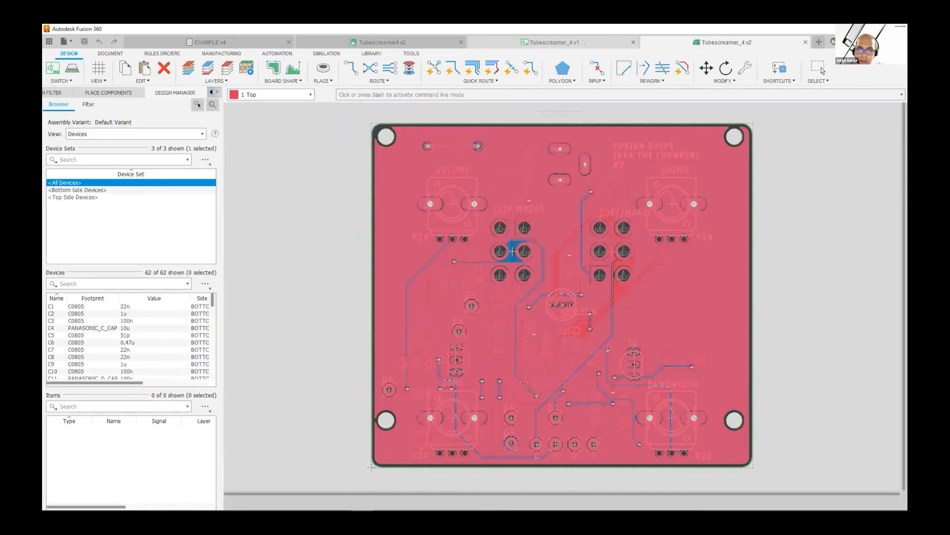
pyautogui.click(569, 42)
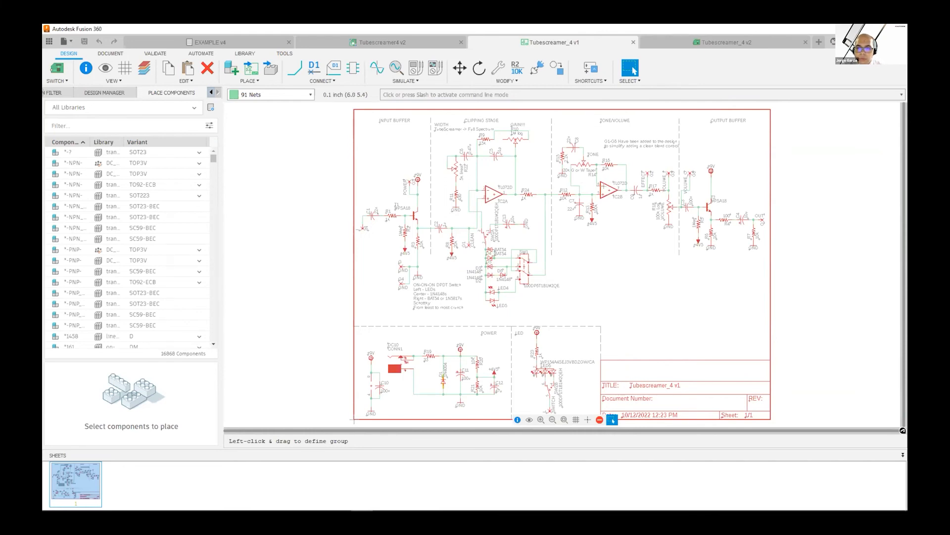
pyautogui.rightClick(609, 191)
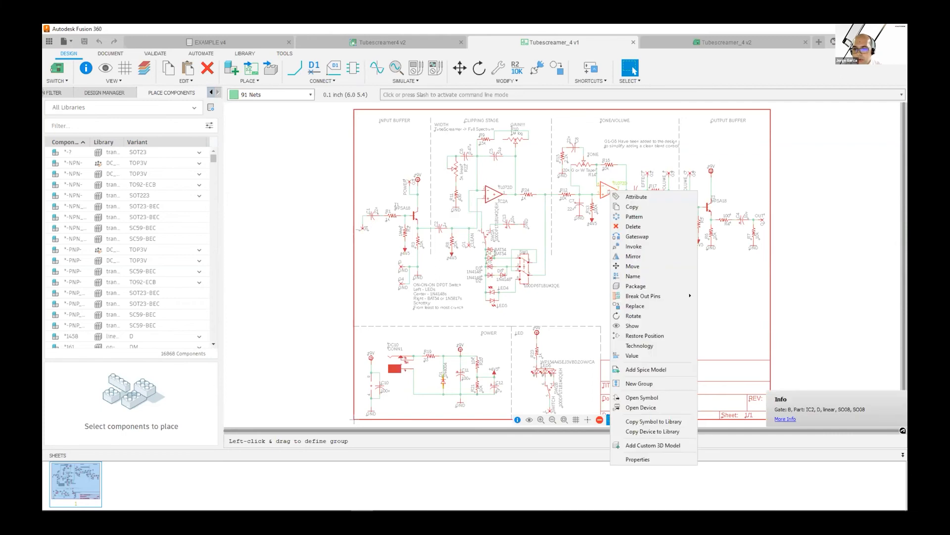
pyautogui.click(653, 445)
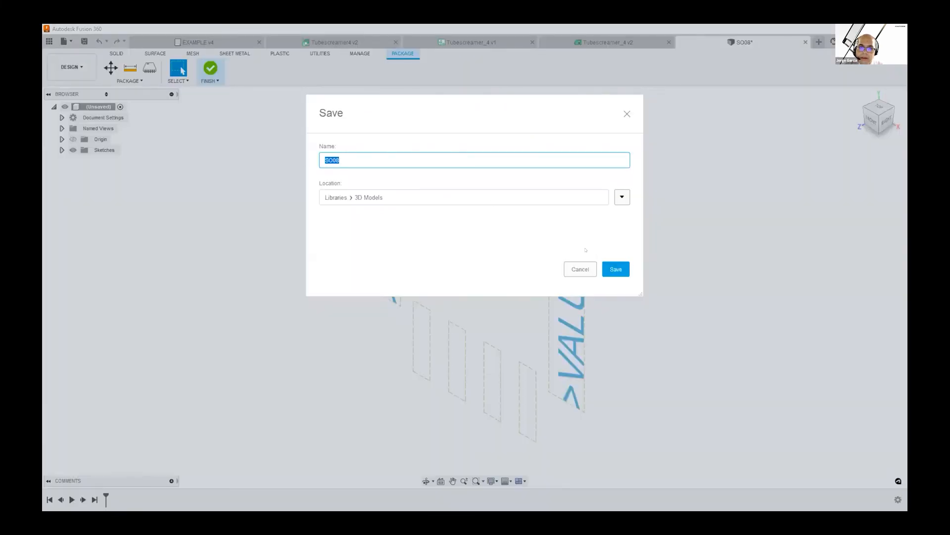
pyautogui.click(621, 268)
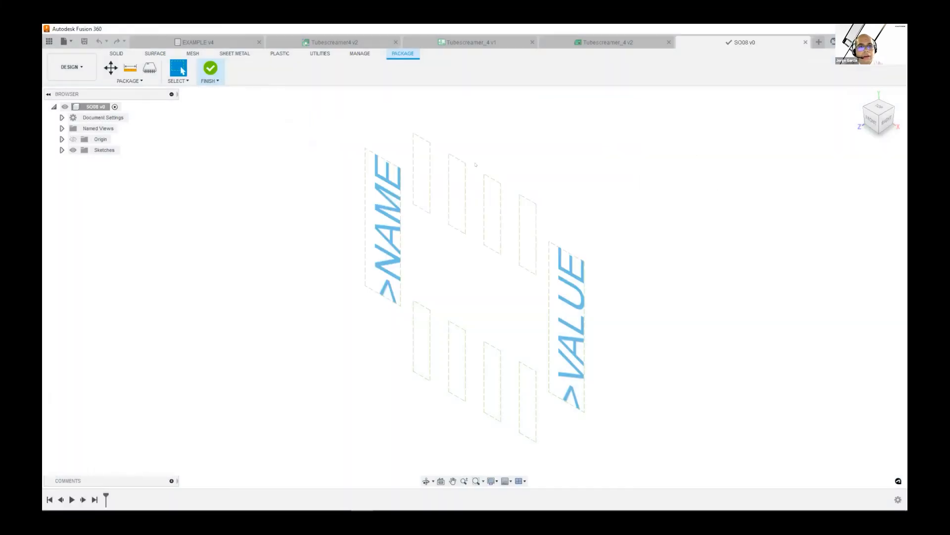
# Insert the SOIC model from the 1_AU2020-Fusion Drive project into the SO08 package and rotate it 90 degrees about Z
pyautogui.click(49, 41)
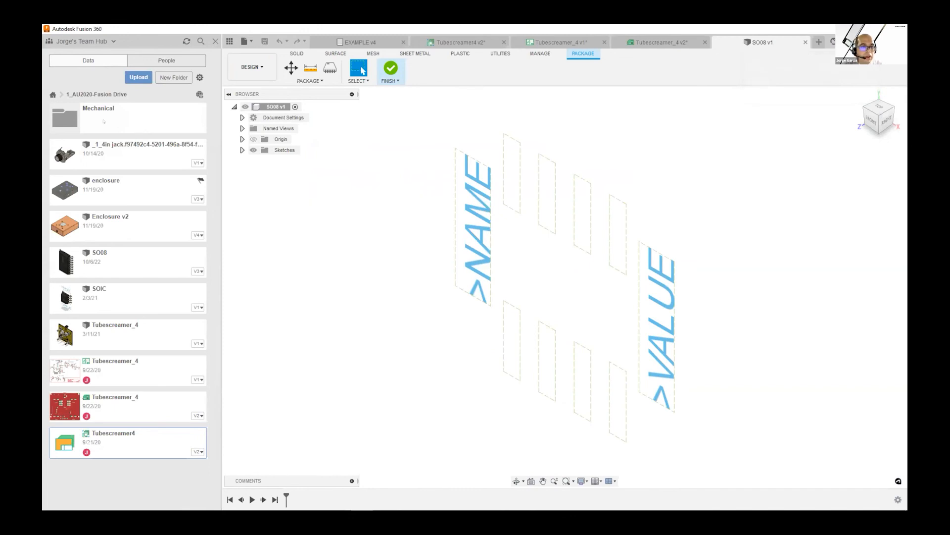
pyautogui.rightClick(123, 301)
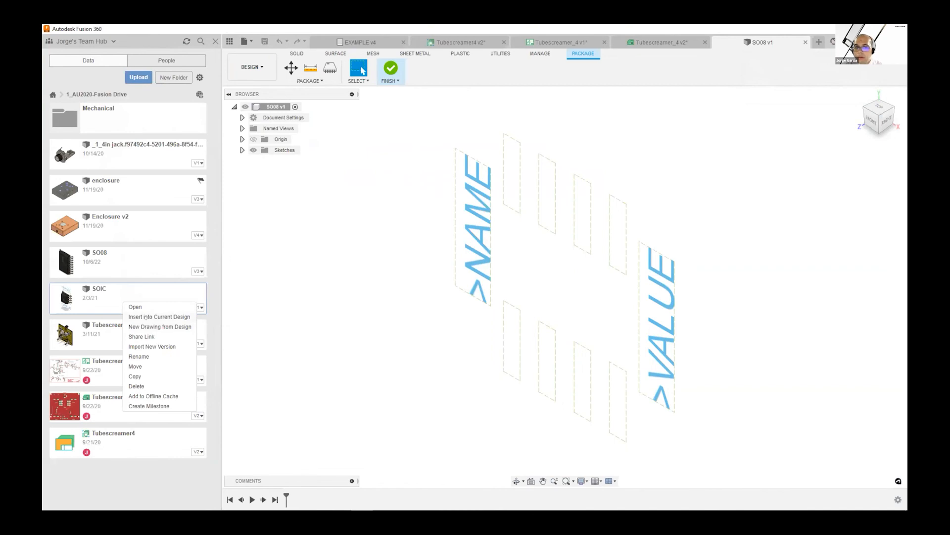
pyautogui.click(148, 316)
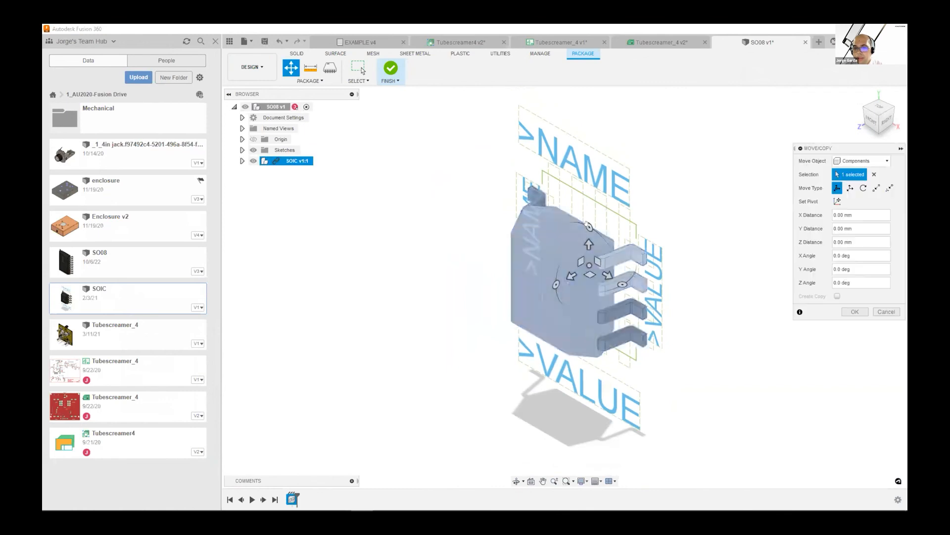
pyautogui.moveTo(589, 227); pyautogui.dragTo(520, 223)
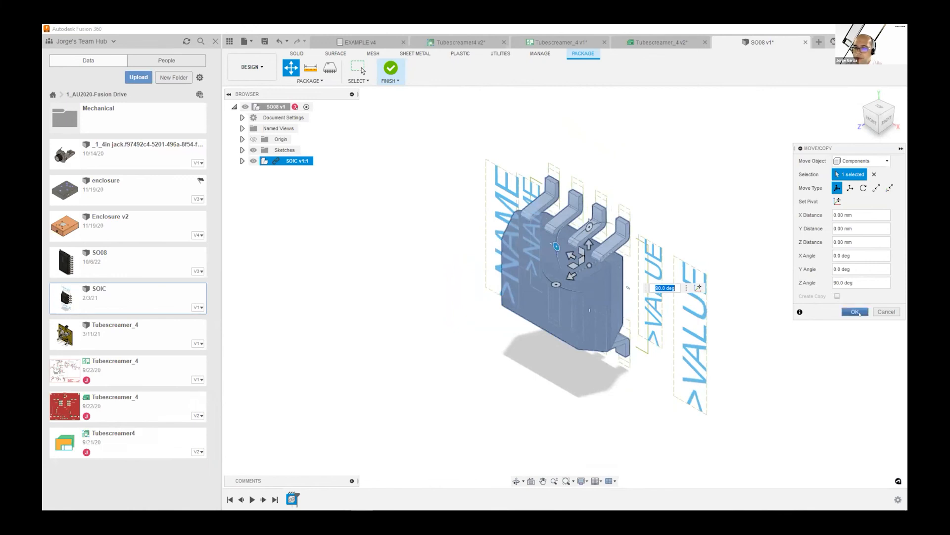
pyautogui.click(855, 312)
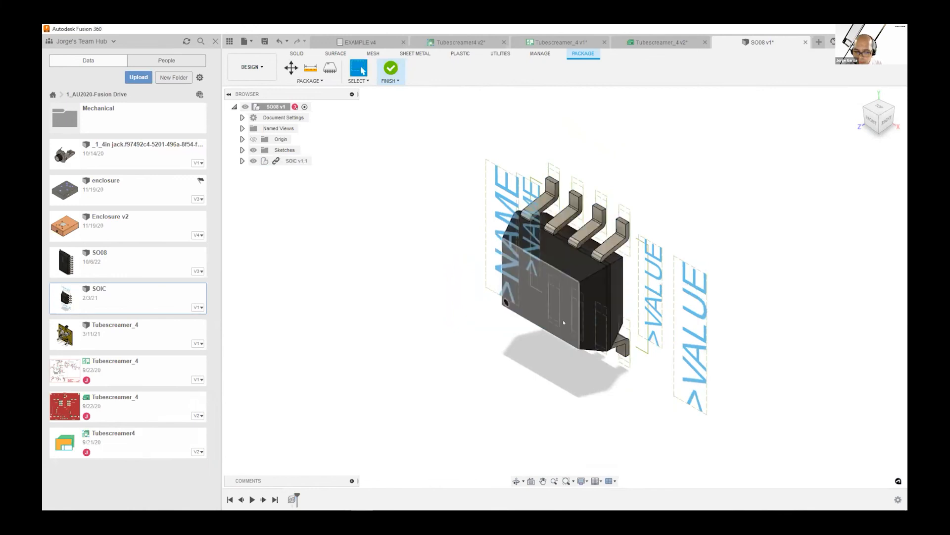
# Finish the SO08 package and save it with the version description "Doubled Name and Value"
pyautogui.keyDown('shift'); pyautogui.moveTo(560, 322); pyautogui.dragTo(594, 312, button='middle'); pyautogui.keyUp('shift')
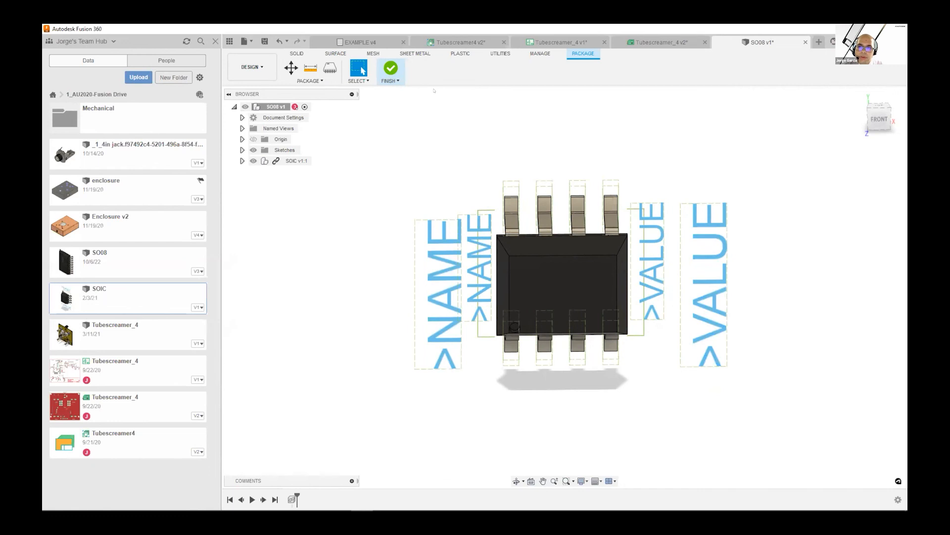
pyautogui.click(390, 70)
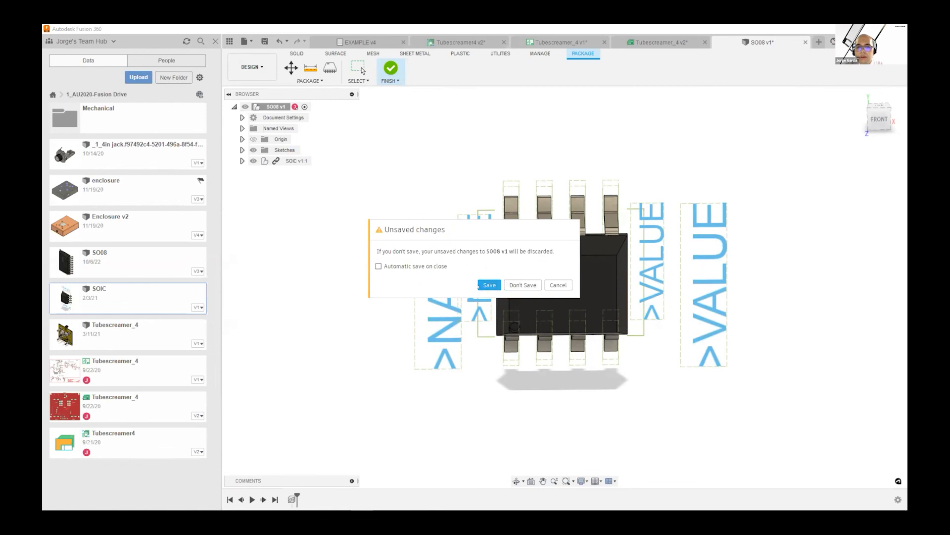
pyautogui.click(487, 285)
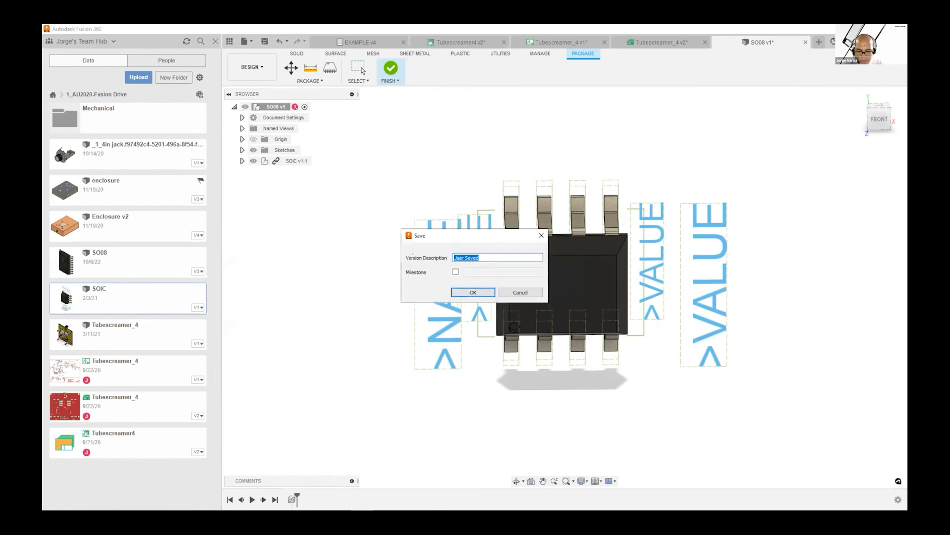
pyautogui.write('Doubled N')
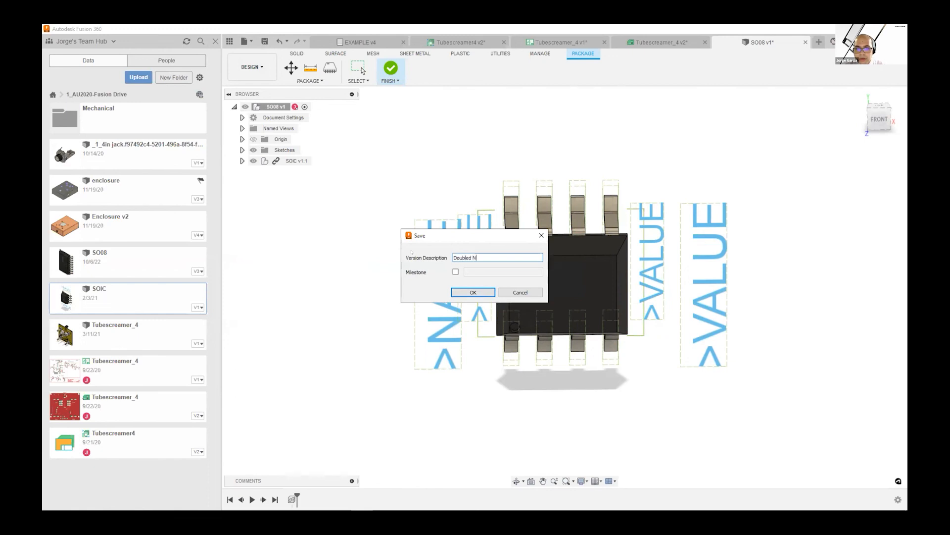
pyautogui.write('ame and Value')
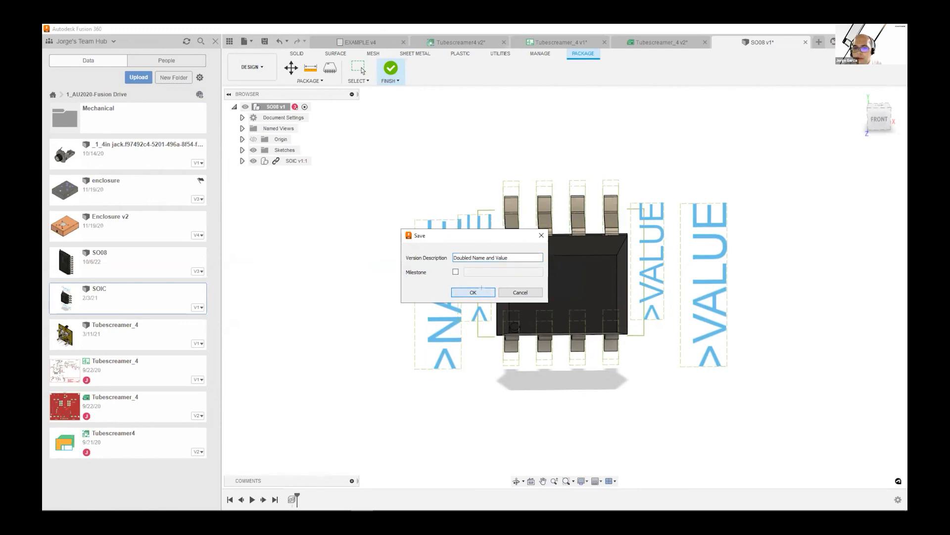
pyautogui.click(481, 290)
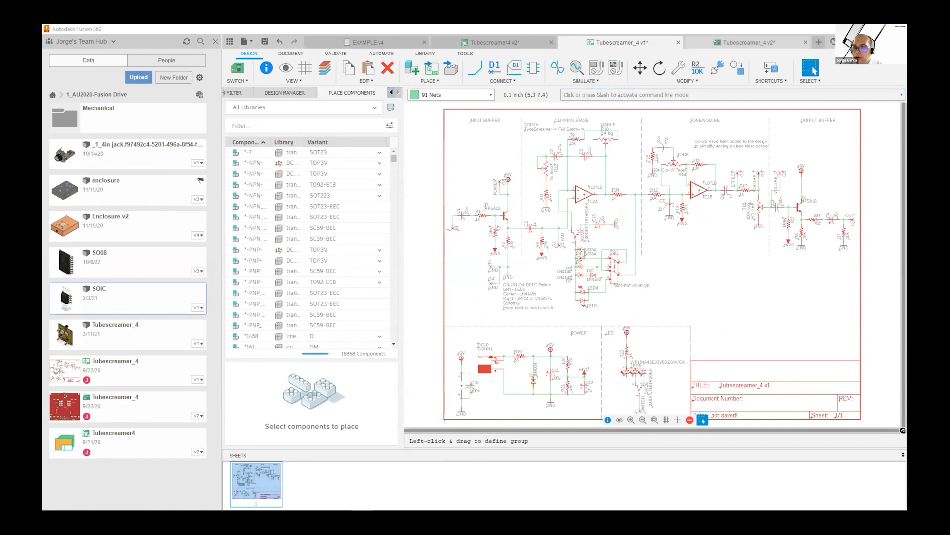
# Push the Tubescreamer_4 board to its 3D PCB with the Recommended preset, declining the recovery document
pyautogui.click(715, 40)
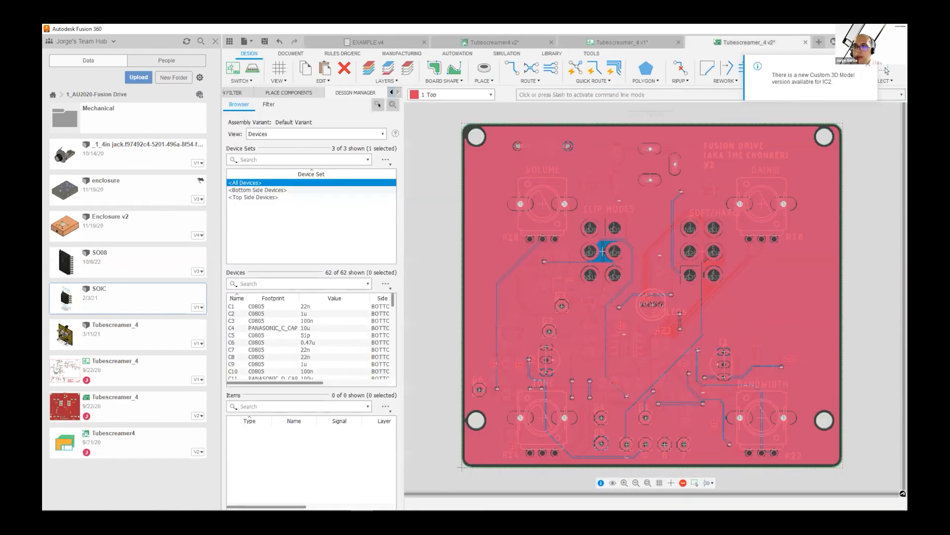
pyautogui.click(886, 70)
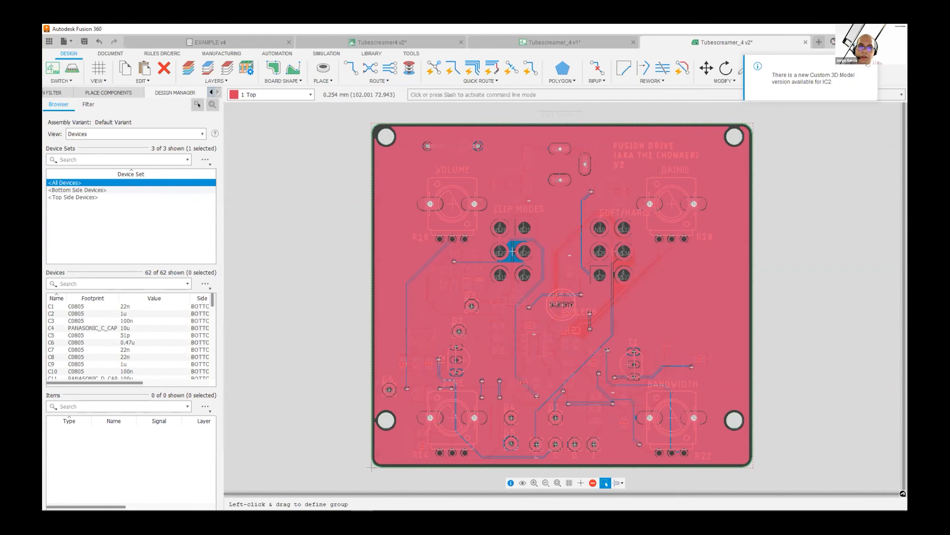
pyautogui.click(72, 69)
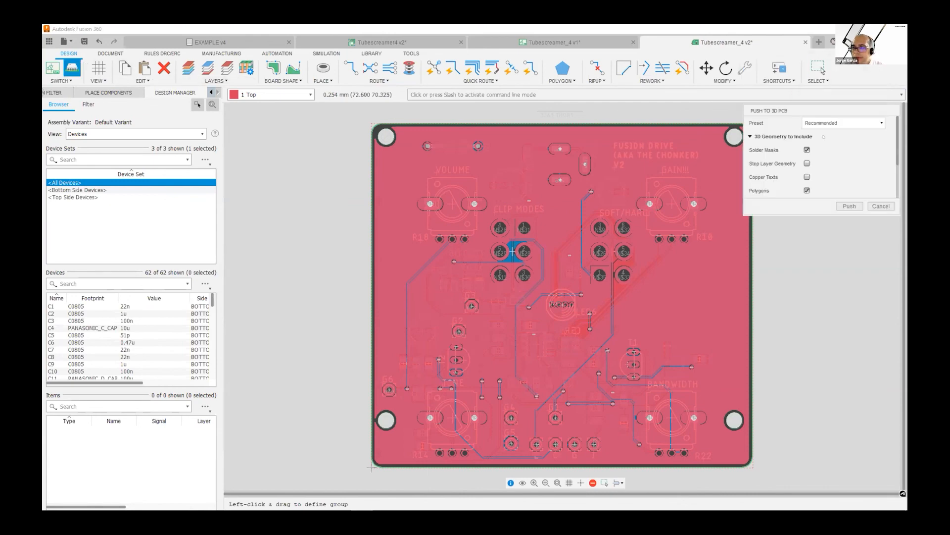
pyautogui.click(850, 206)
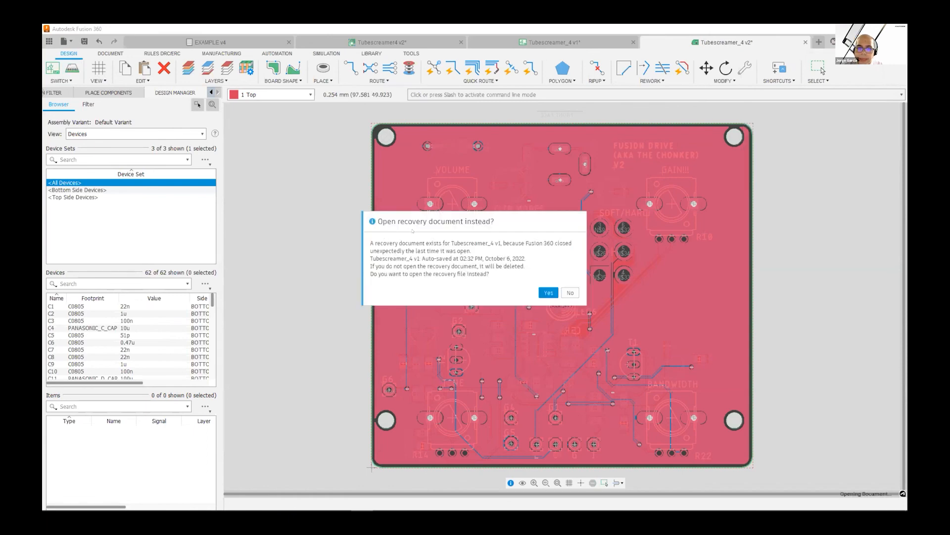
pyautogui.click(570, 293)
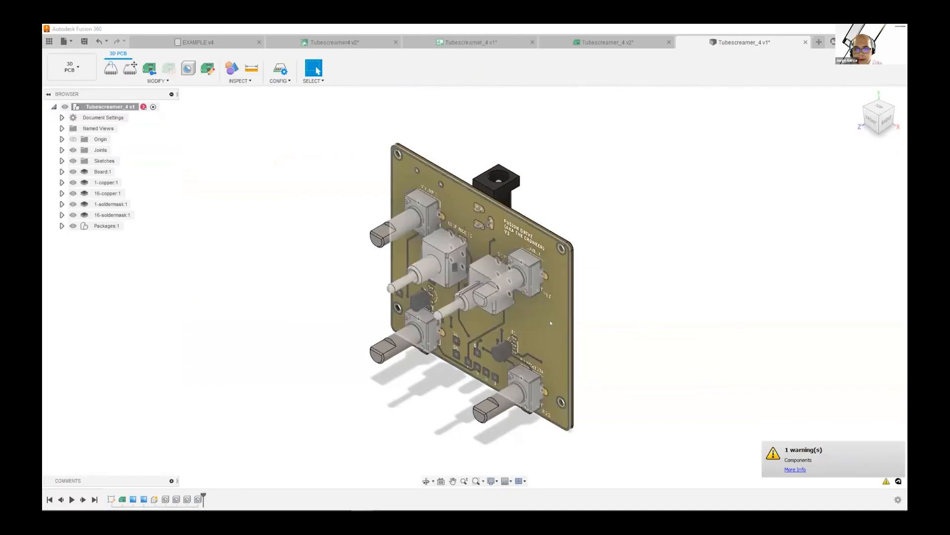
# Examine the custom IC2 model on the back of the 3D PCB, then return to the Tubescreamer4 design overview
pyautogui.keyDown('shift'); pyautogui.moveTo(551, 323); pyautogui.dragTo(344, 273, button='middle'); pyautogui.keyUp('shift')
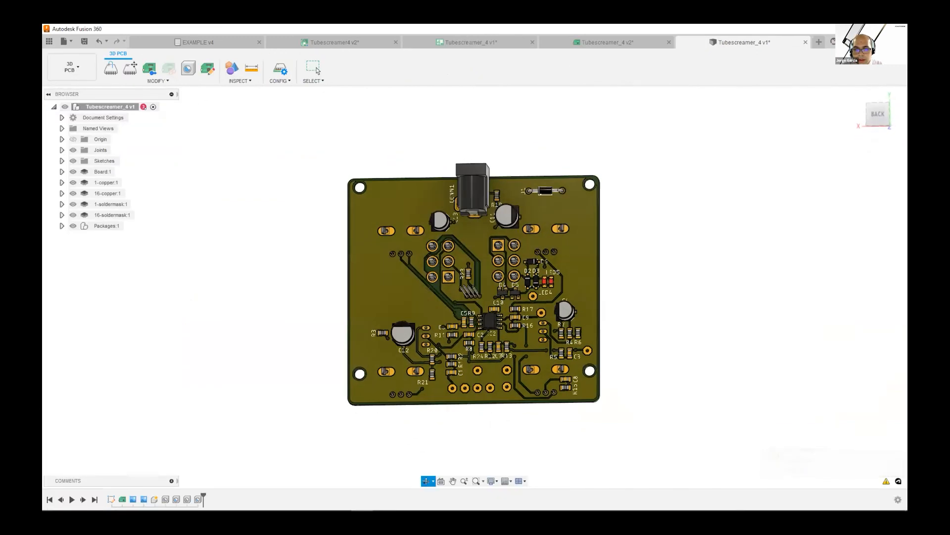
pyautogui.moveTo(456, 303)
pyautogui.keyDown('shift'); pyautogui.mouseDown(button='middle')
pyautogui.moveTo(445, 302)
pyautogui.moveTo(462, 308)
pyautogui.mouseUp(button='middle'); pyautogui.keyUp('shift')
pyautogui.scroll(-1, 489, 329)
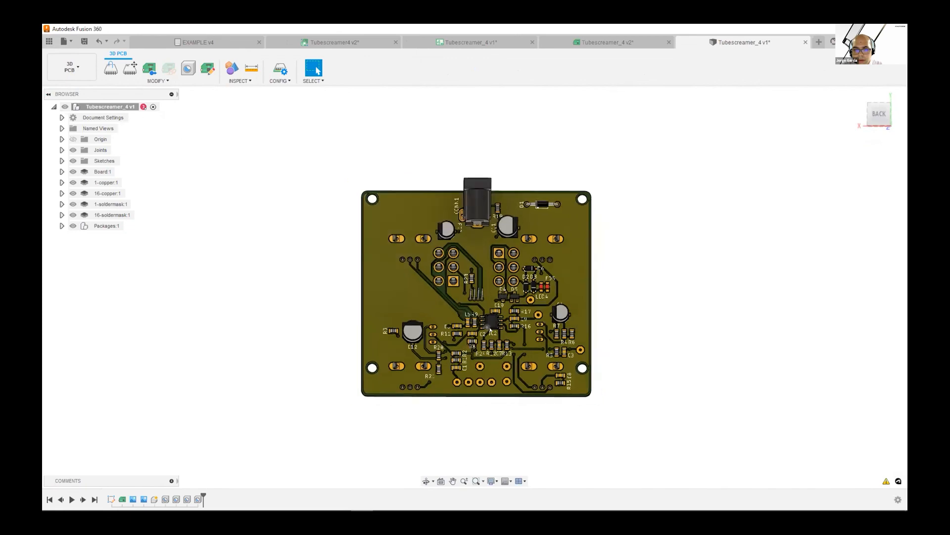
pyautogui.scroll(6, 490, 329)
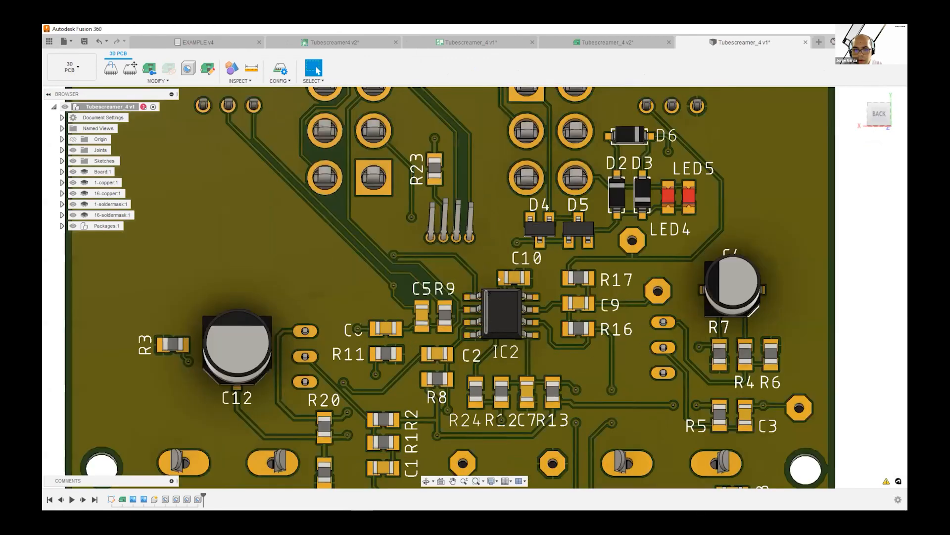
pyautogui.scroll(3, 499, 279)
pyautogui.moveTo(382, 264)
pyautogui.keyDown('shift'); pyautogui.mouseDown(button='middle')
pyautogui.moveTo(378, 222)
pyautogui.moveTo(400, 267)
pyautogui.moveTo(416, 268)
pyautogui.mouseUp(button='middle'); pyautogui.keyUp('shift')
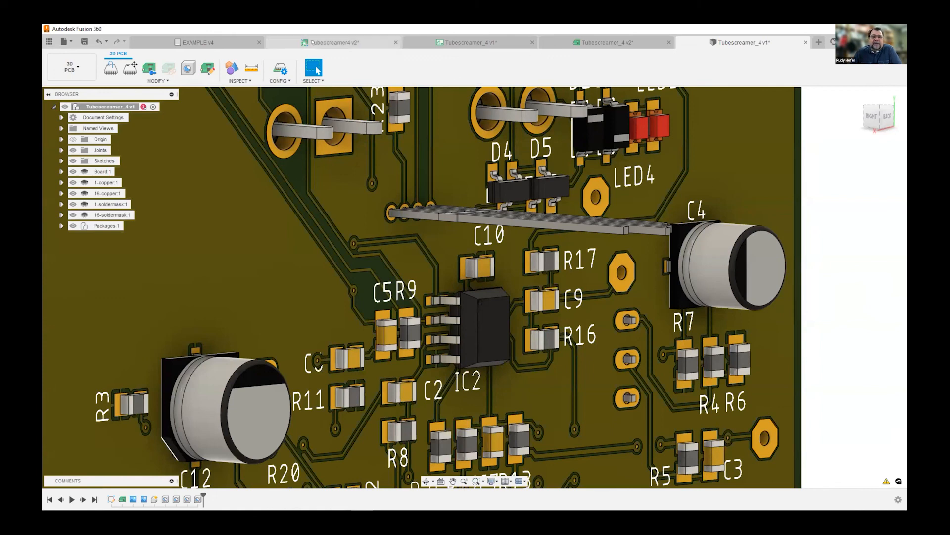
pyautogui.click(311, 42)
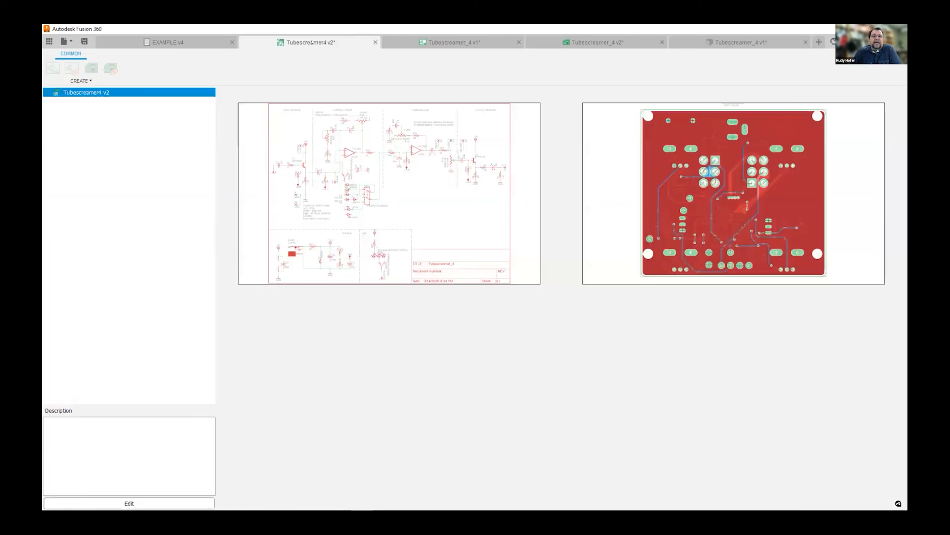